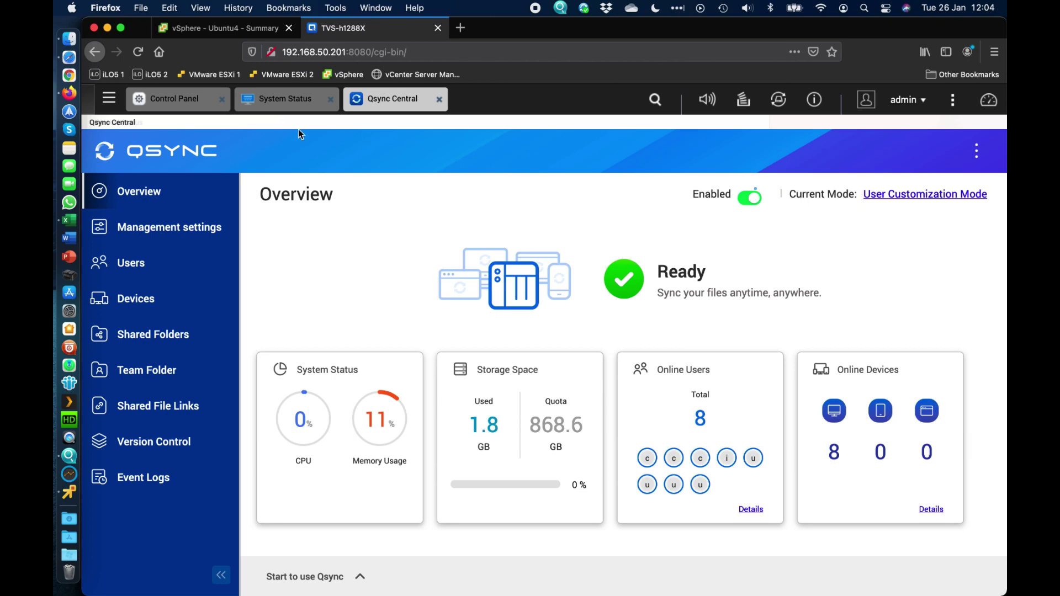
Step: Look over the Control Panel and System Status windows, then return to Qsync Central
left_click(205, 99)
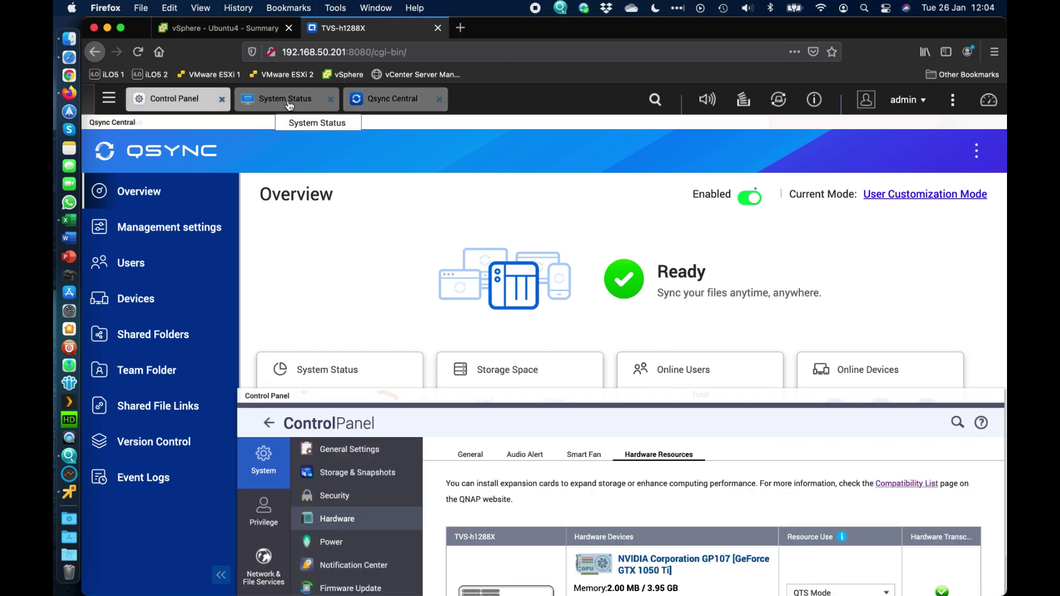
left_click(299, 104)
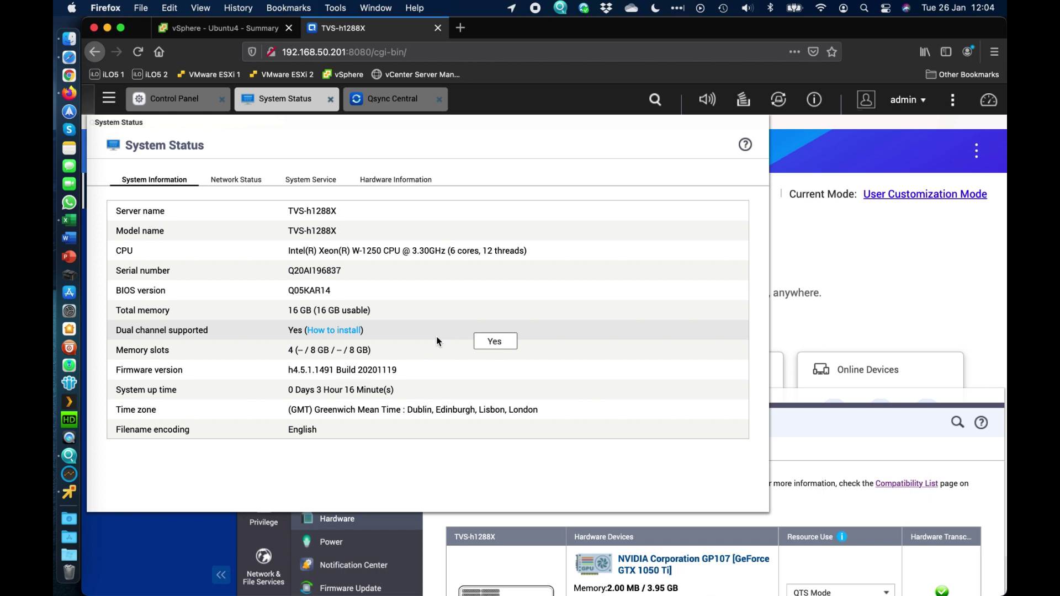
left_click(823, 121)
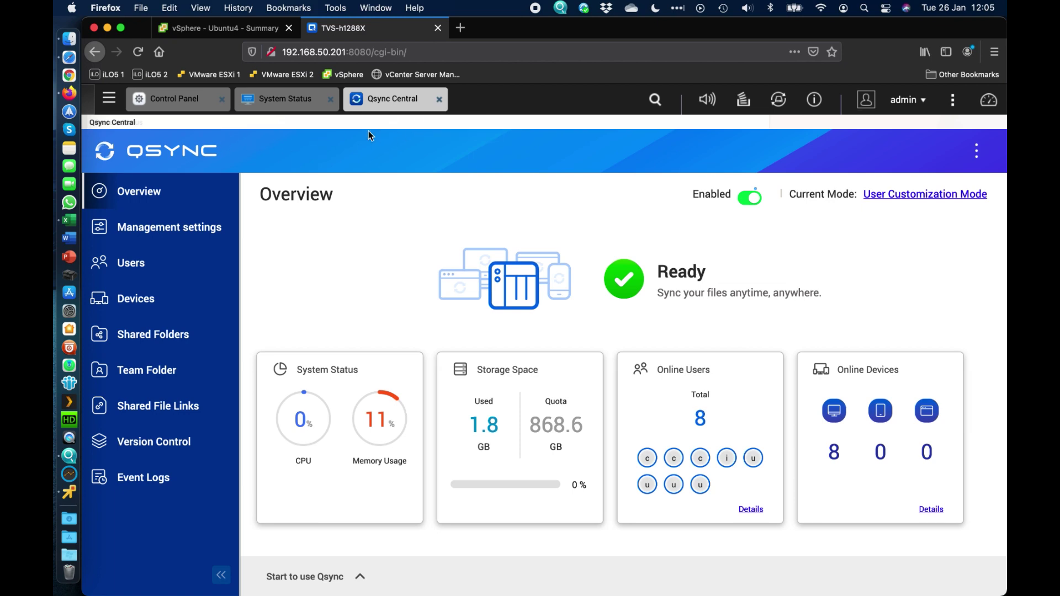
Step: Launch Qsync Central from the app list and show details of the 8 online users
left_click(109, 98)
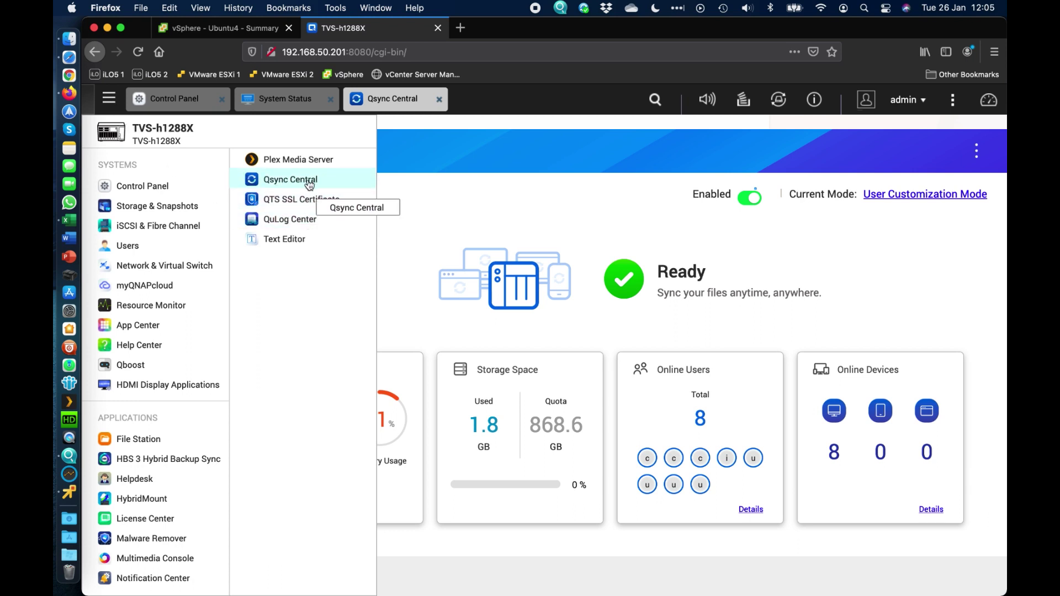
left_click(620, 124)
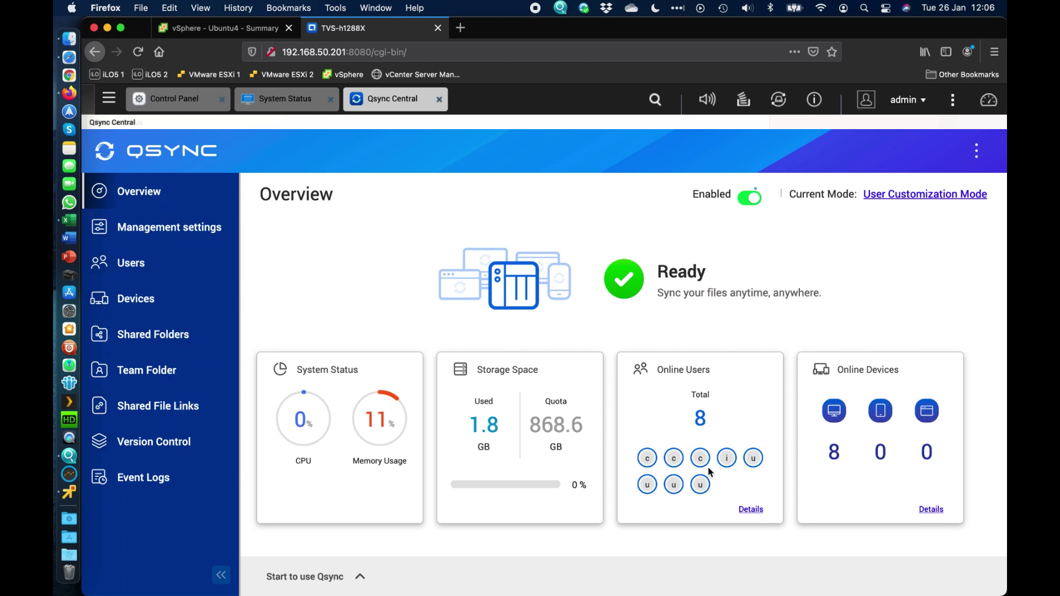
left_click(749, 507)
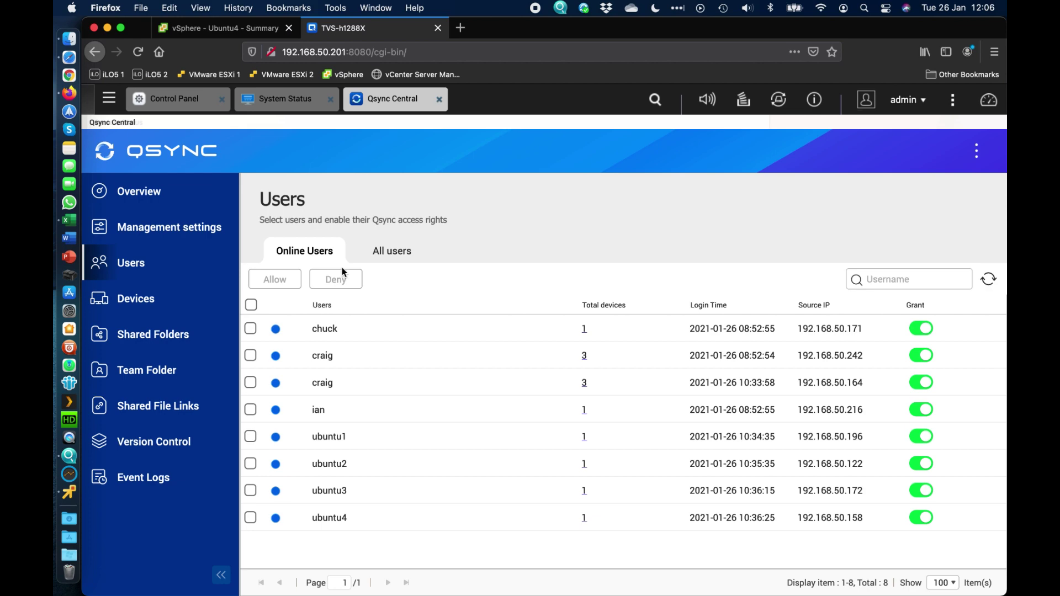
left_click(388, 253)
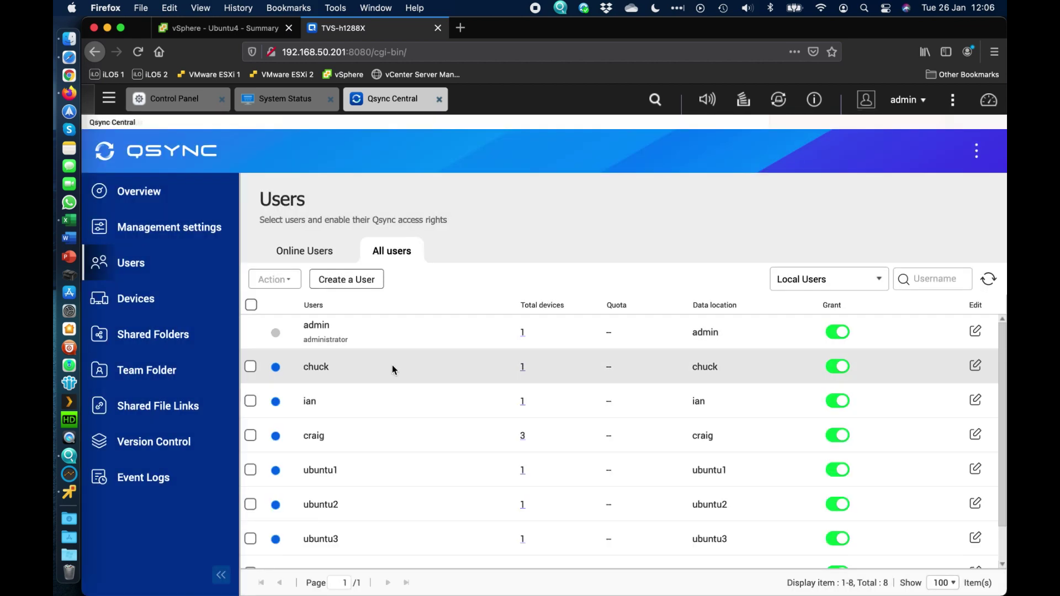
scroll(433, 408, "down", 2)
scroll(435, 407, "up", 2)
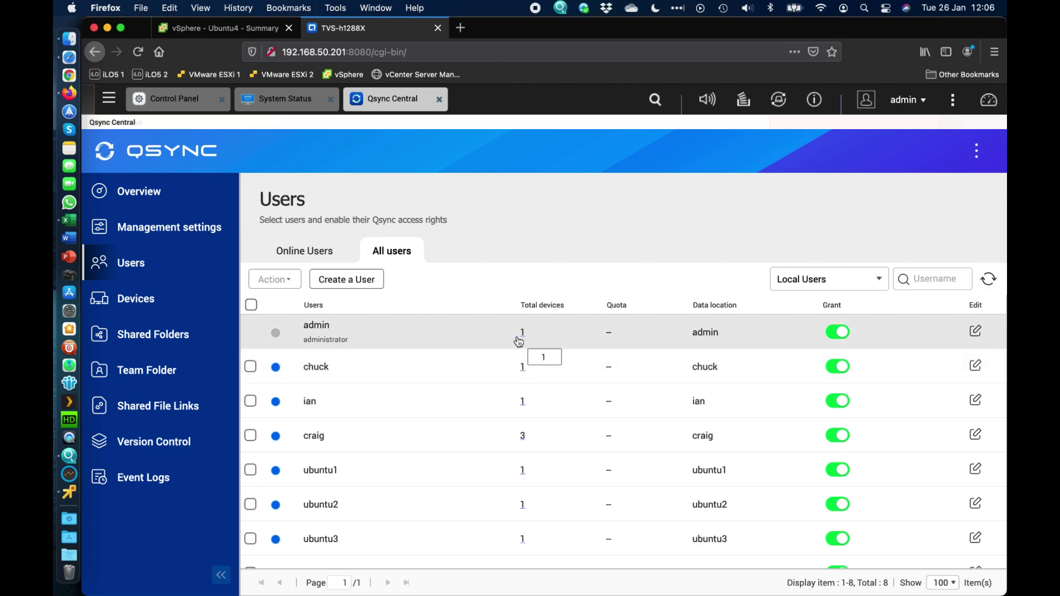
left_click(313, 256)
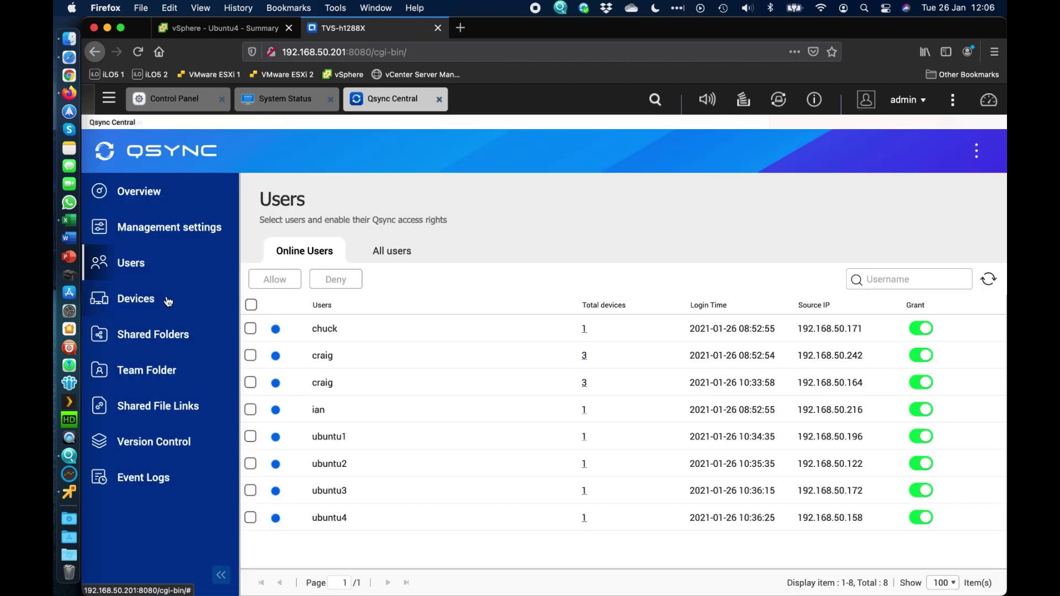
left_click(161, 307)
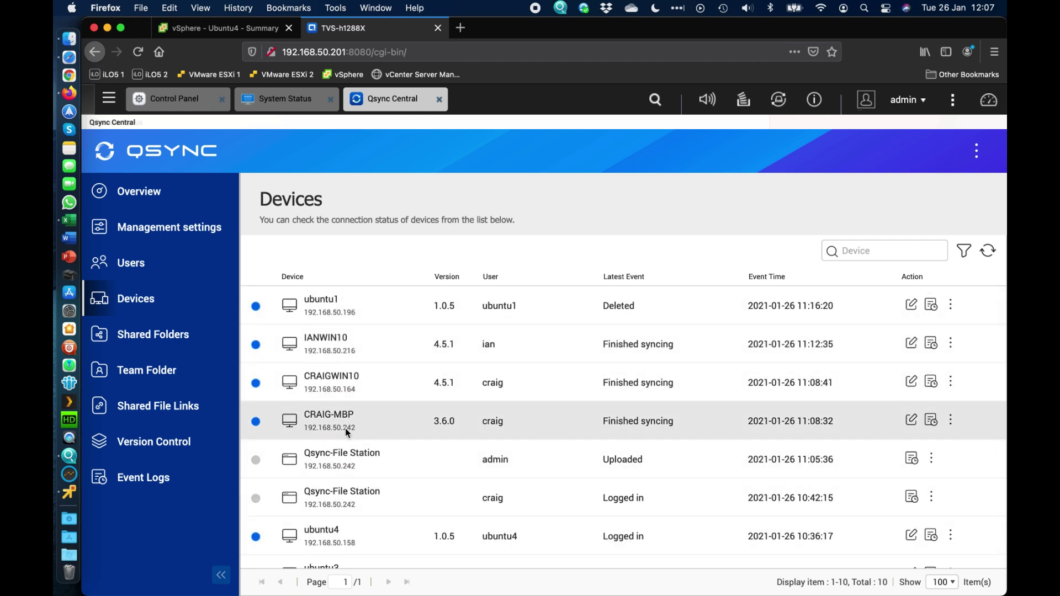
Step: Scroll through the 10 connected sync devices with their versions, users and latest events
scroll(342, 431, "down", 3)
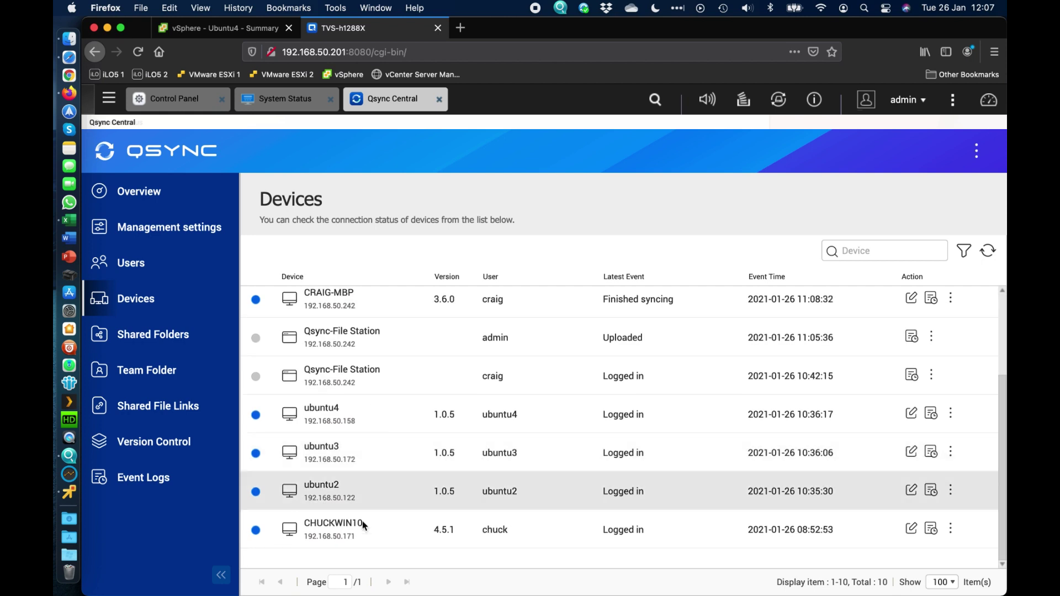
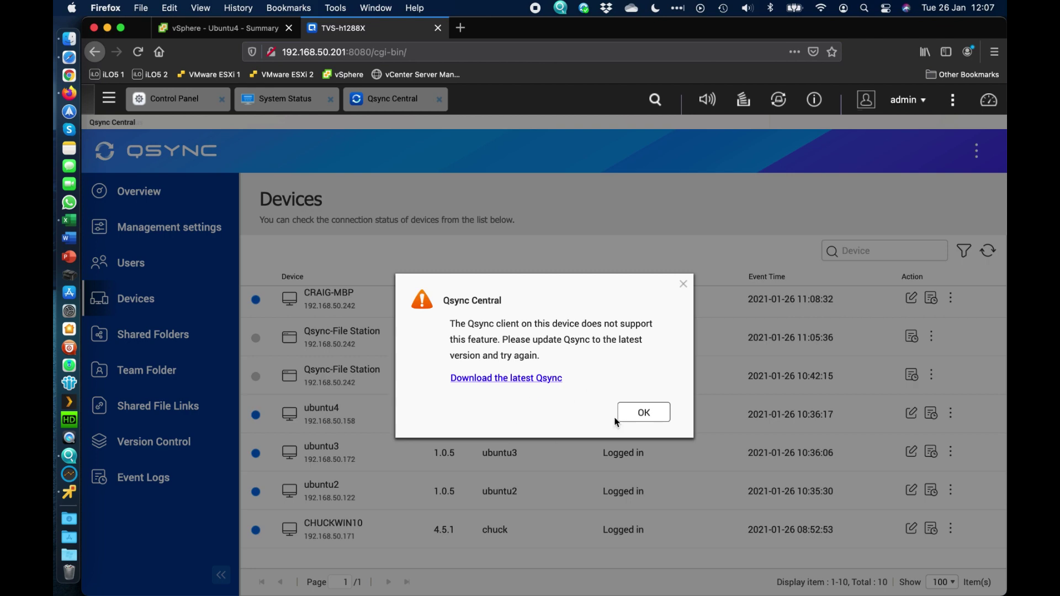
Step: Check CHUCKWIN10's and ubuntu3's Qsync utility settings, then open CRAIG-MBP's sync settings instead
left_click(644, 415)
left_click(912, 531)
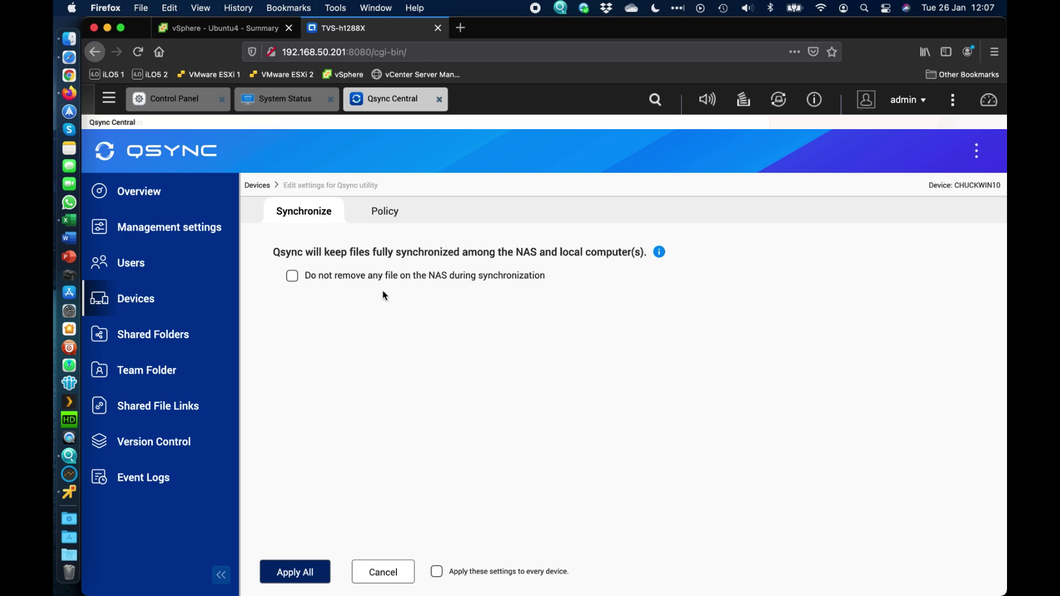
left_click(258, 186)
left_click(910, 451)
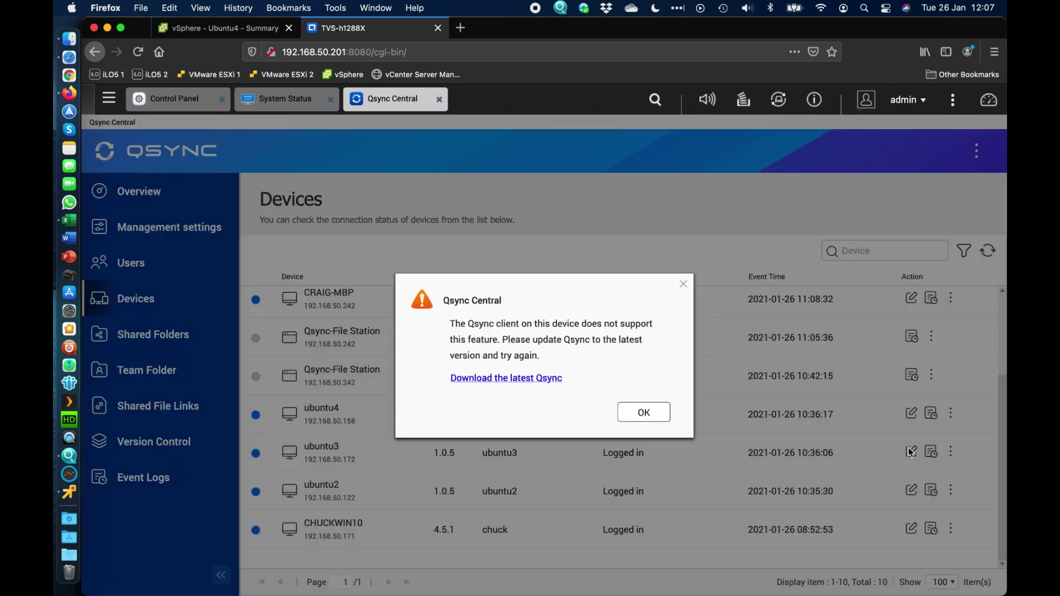
left_click(655, 414)
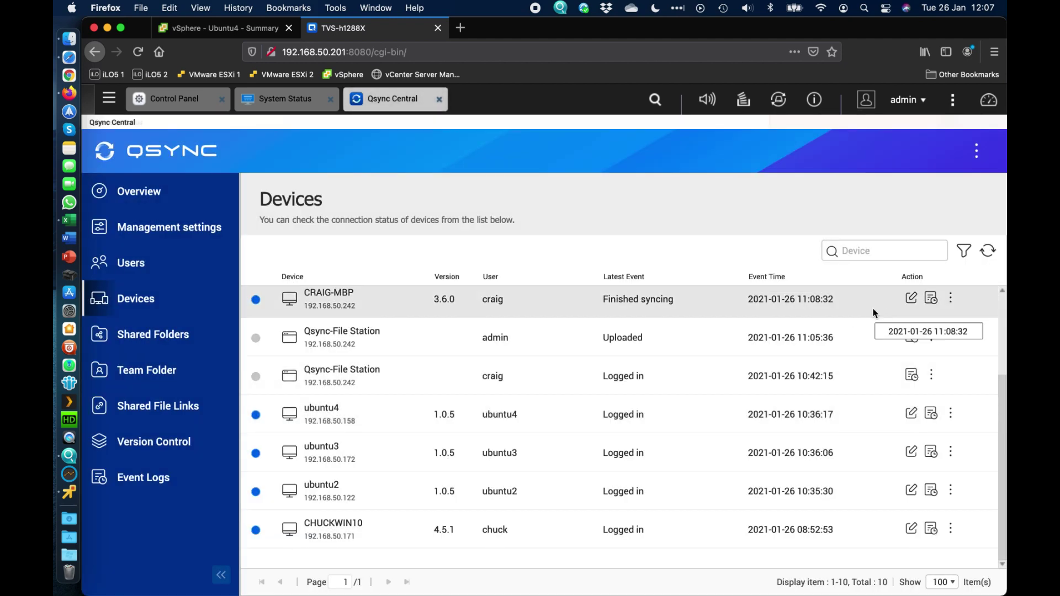
left_click(912, 299)
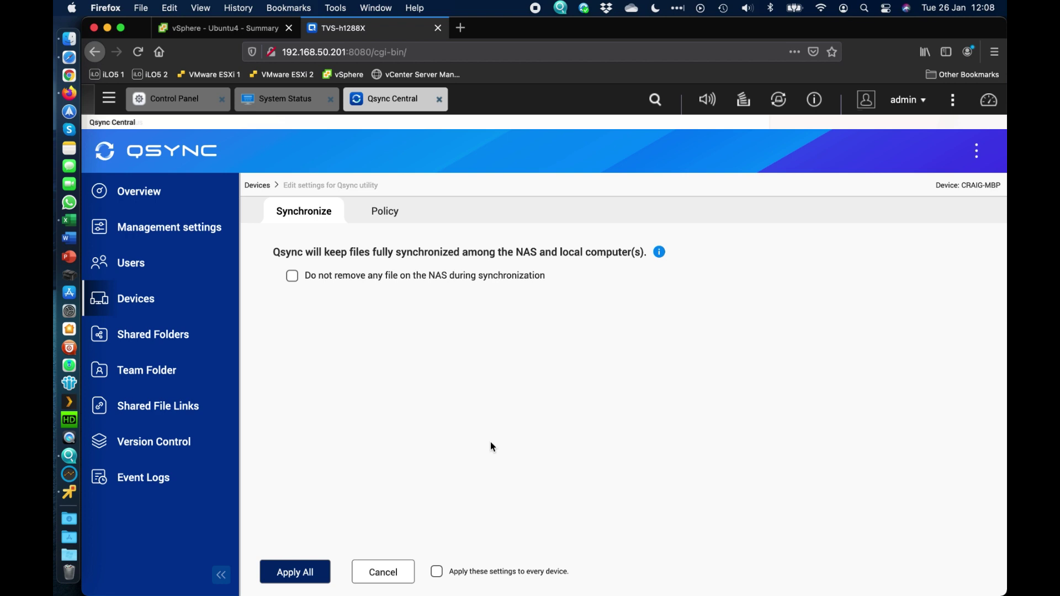
Step: Review the default Synchronize and Policy preferences, viewing the conflict policy choices without changing them
left_click(196, 227)
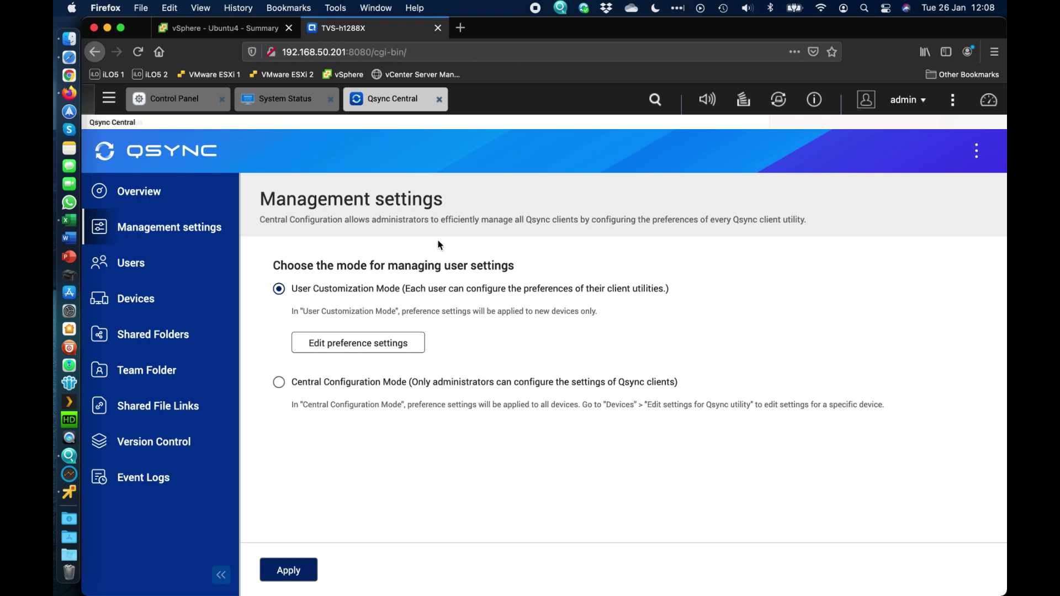
left_click(341, 346)
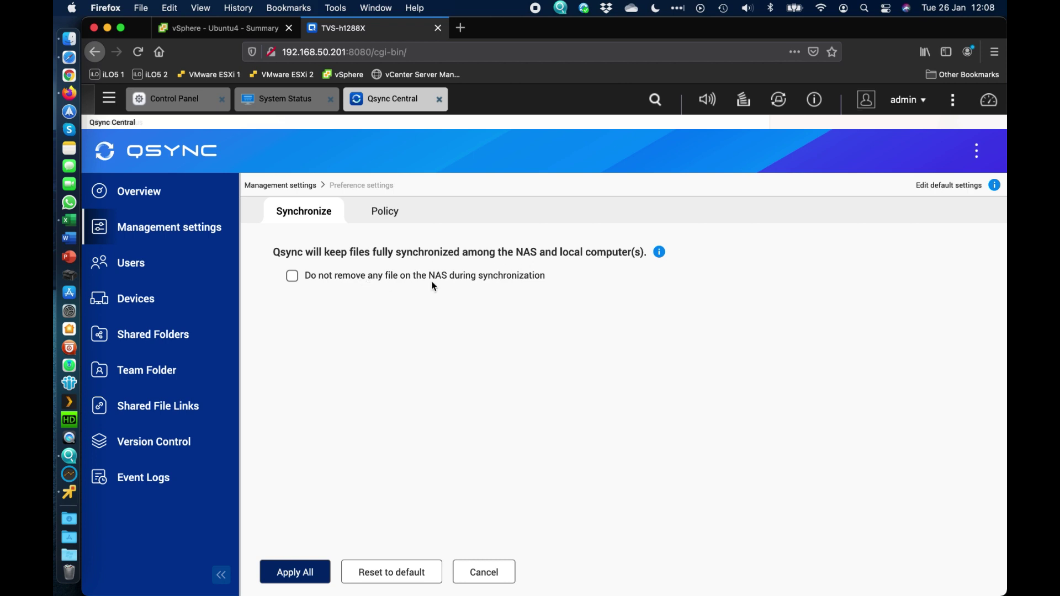
left_click(391, 212)
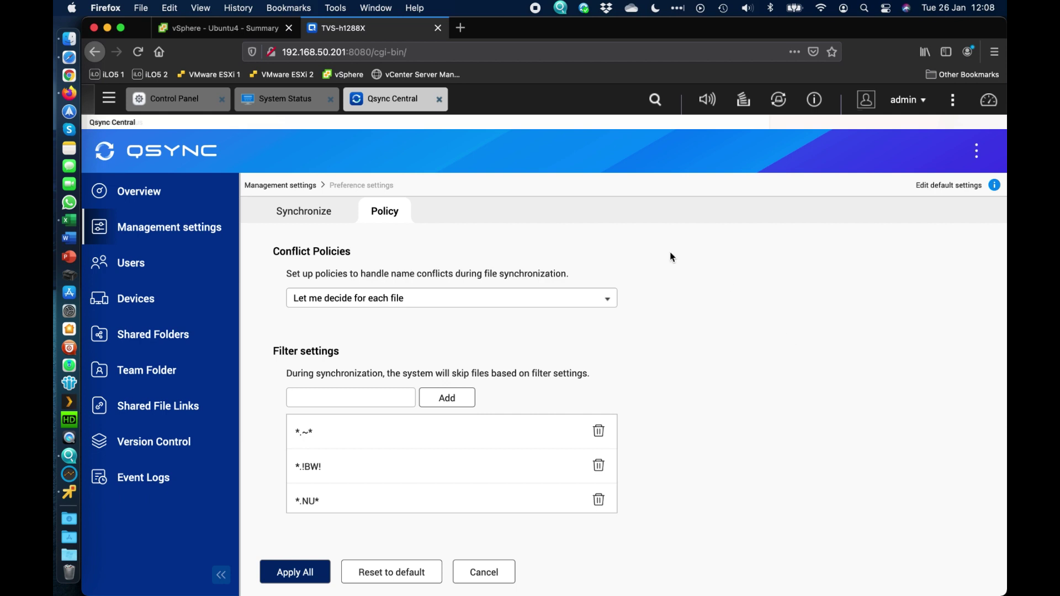
left_click(474, 304)
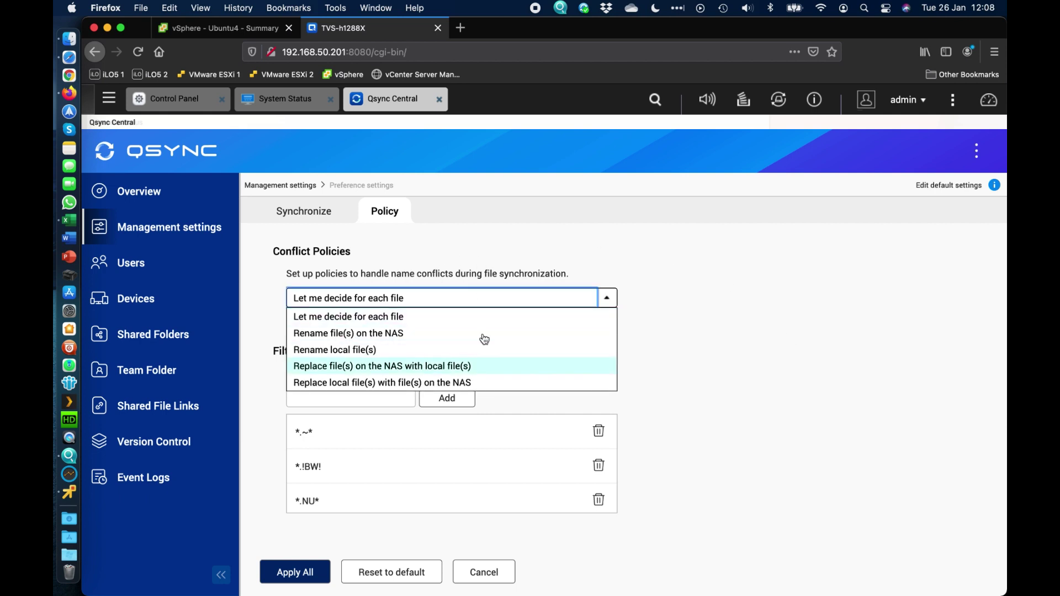
left_click(678, 285)
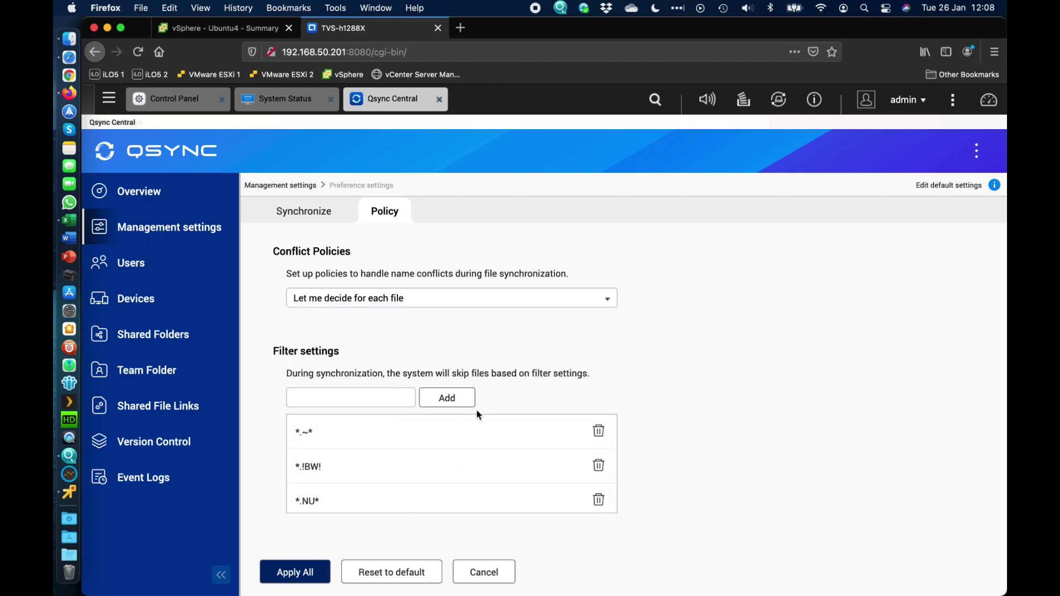
left_click(320, 215)
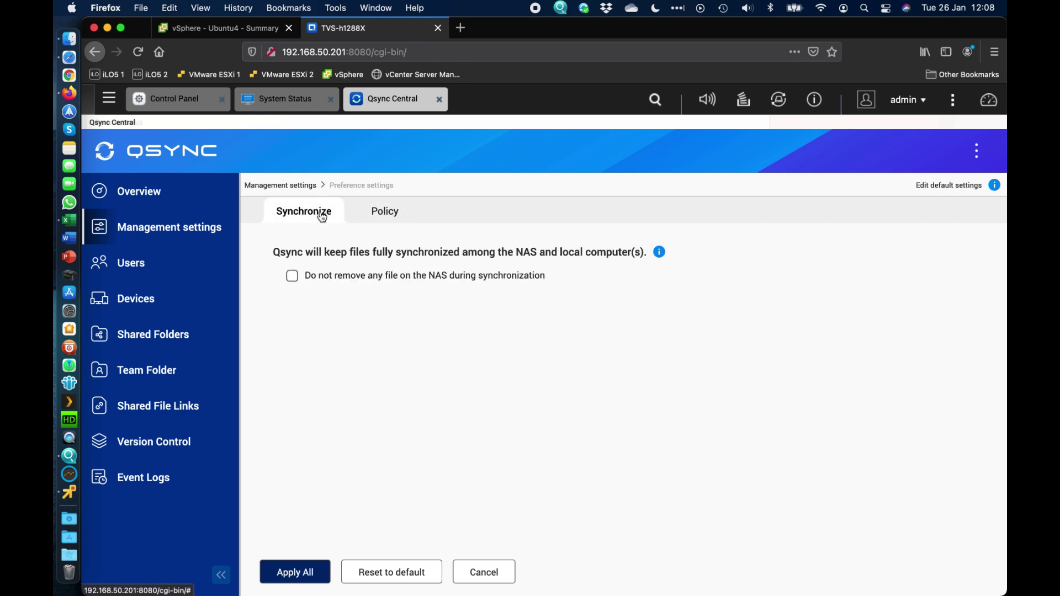
left_click(280, 186)
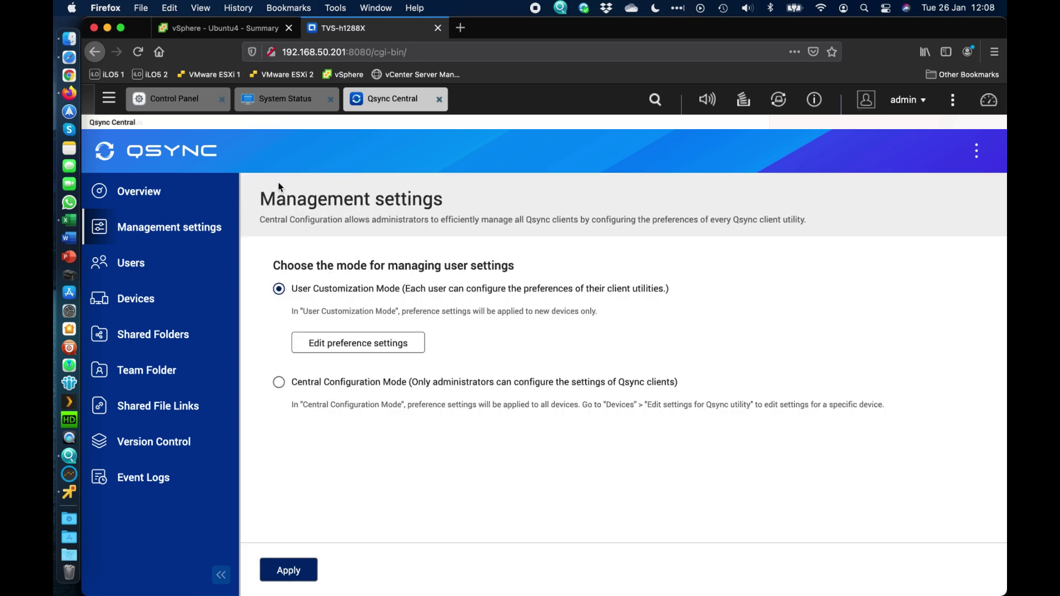
Step: Switch client management to Central Configuration Mode and view the six Shared Folders
left_click(352, 384)
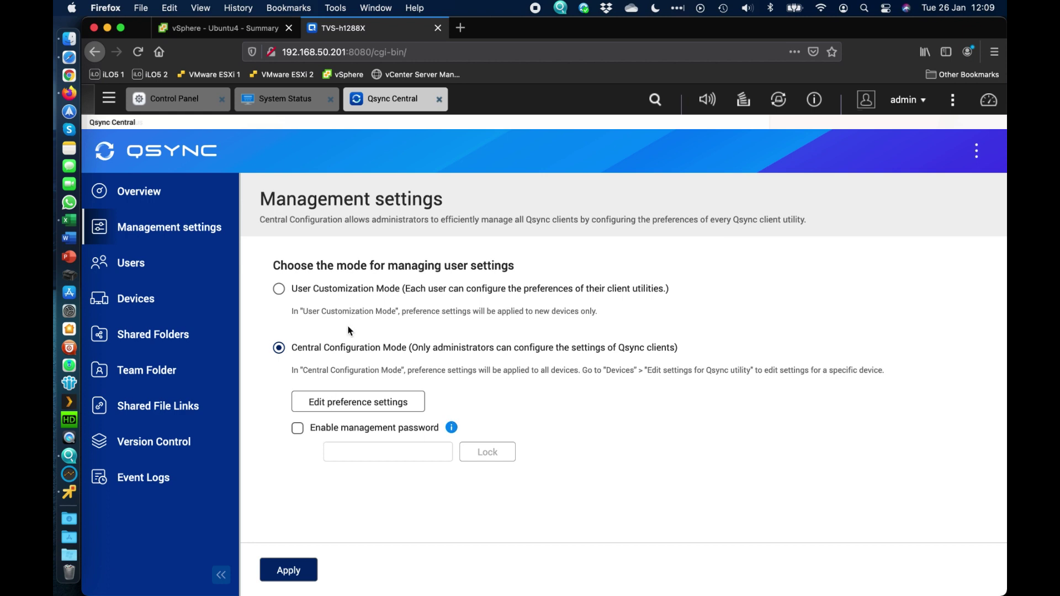
left_click(166, 338)
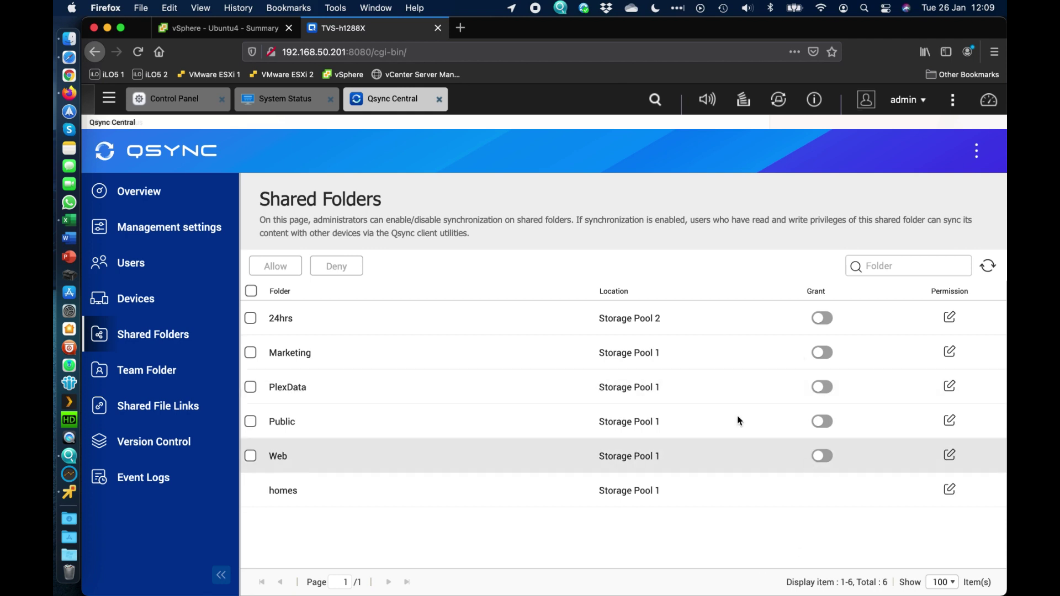
Step: Scroll through the Team Folder's user list to see accepted and pending users, then go to the Ubuntu VM console
left_click(169, 383)
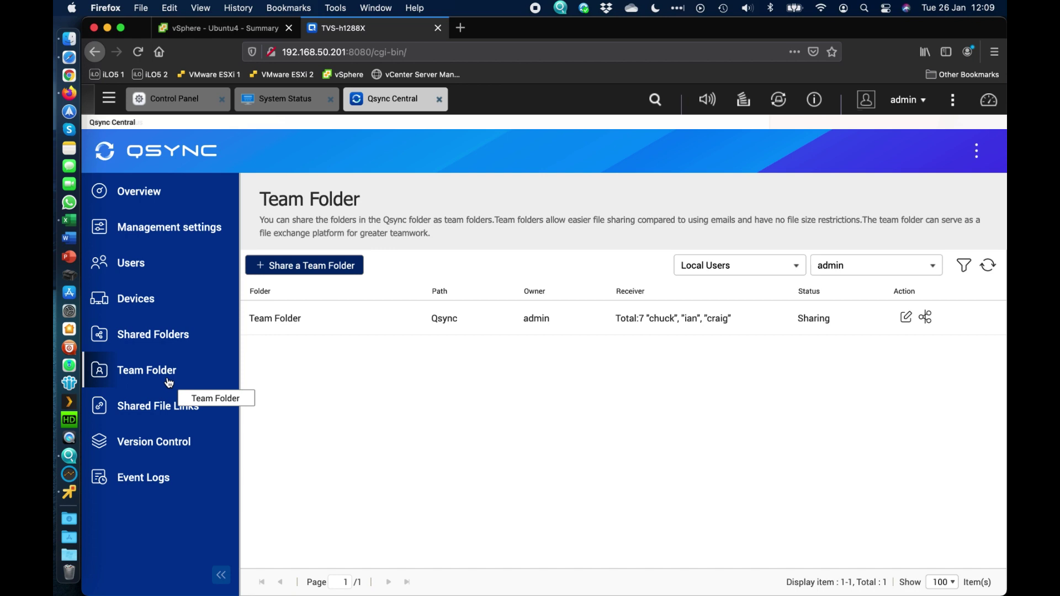
left_click(908, 320)
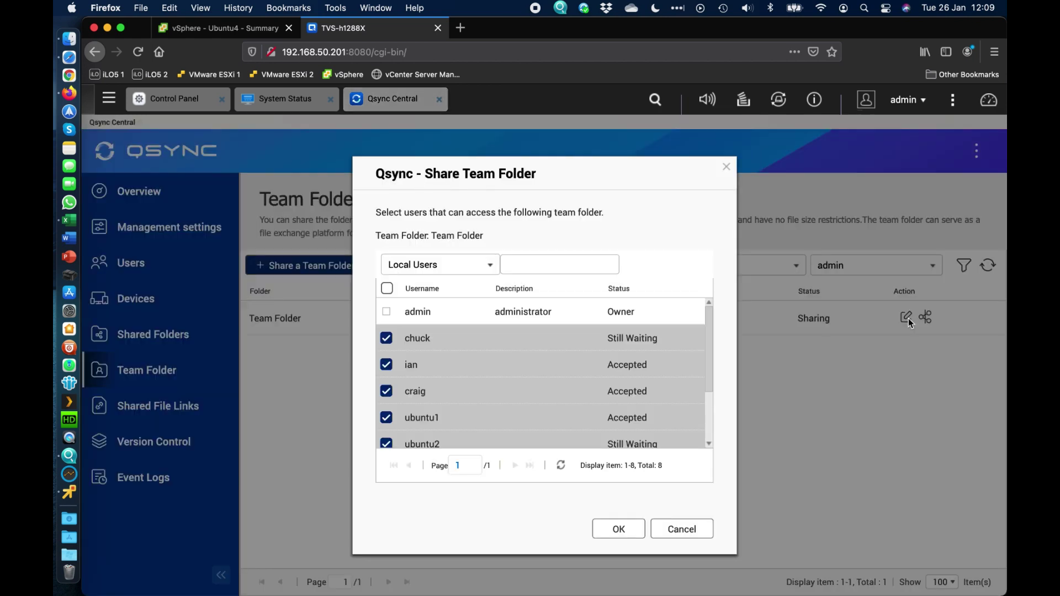
scroll(493, 389, "down", 3)
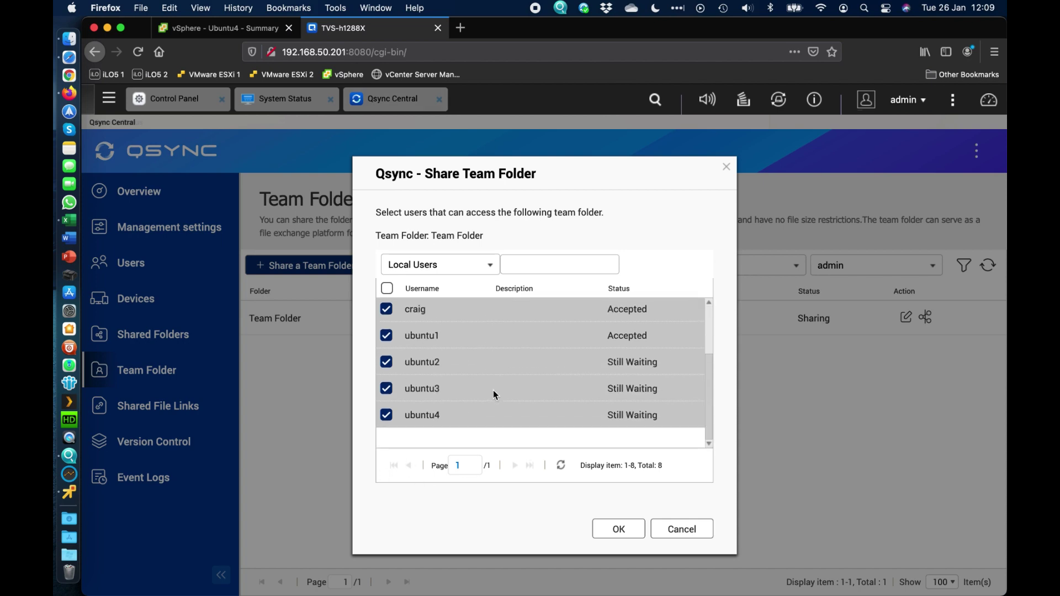
scroll(493, 326, "up", 3)
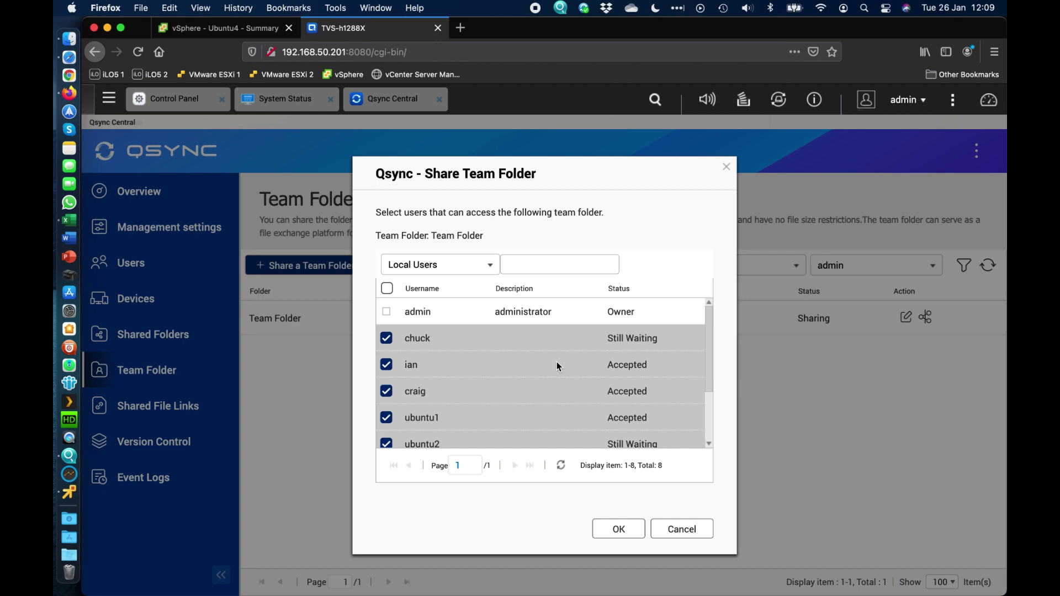
scroll(556, 362, "down", 3)
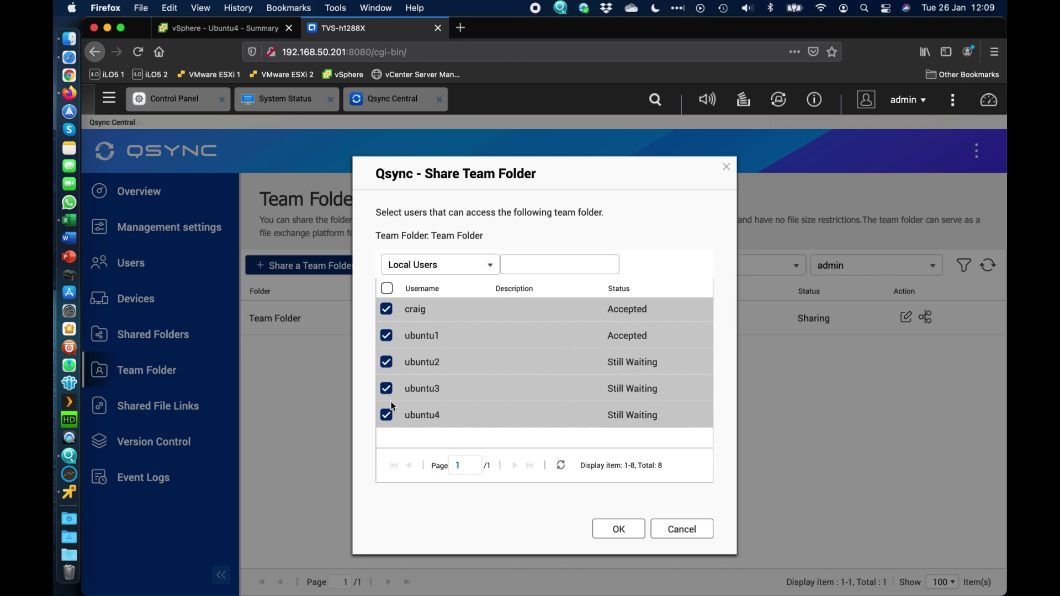
left_click(69, 492)
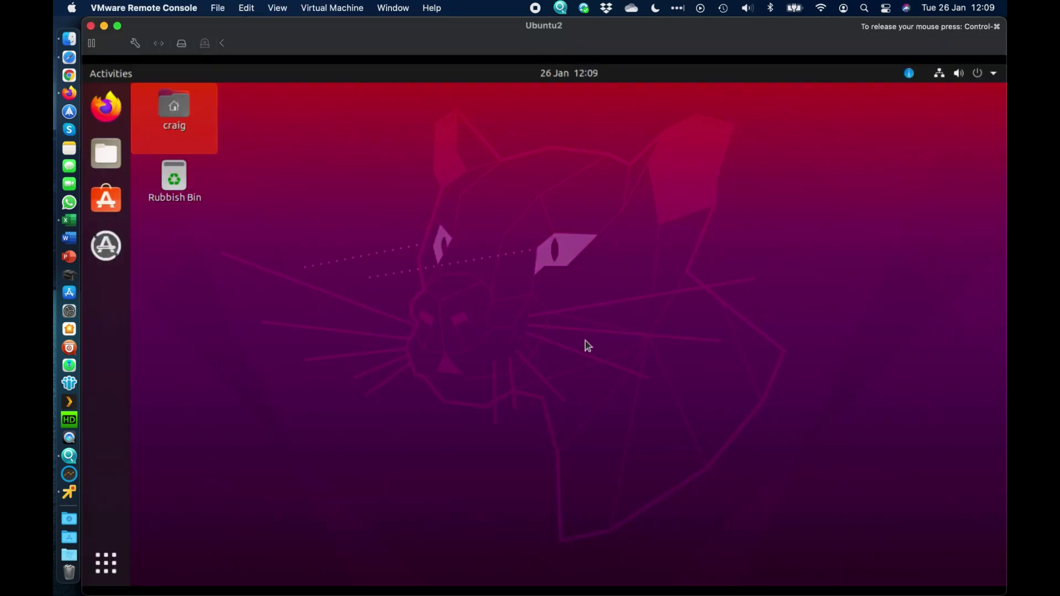
Step: On the Ubuntu3 VM, open the full Qsync Client window from the top-bar status menu
key("ctrl+Down")
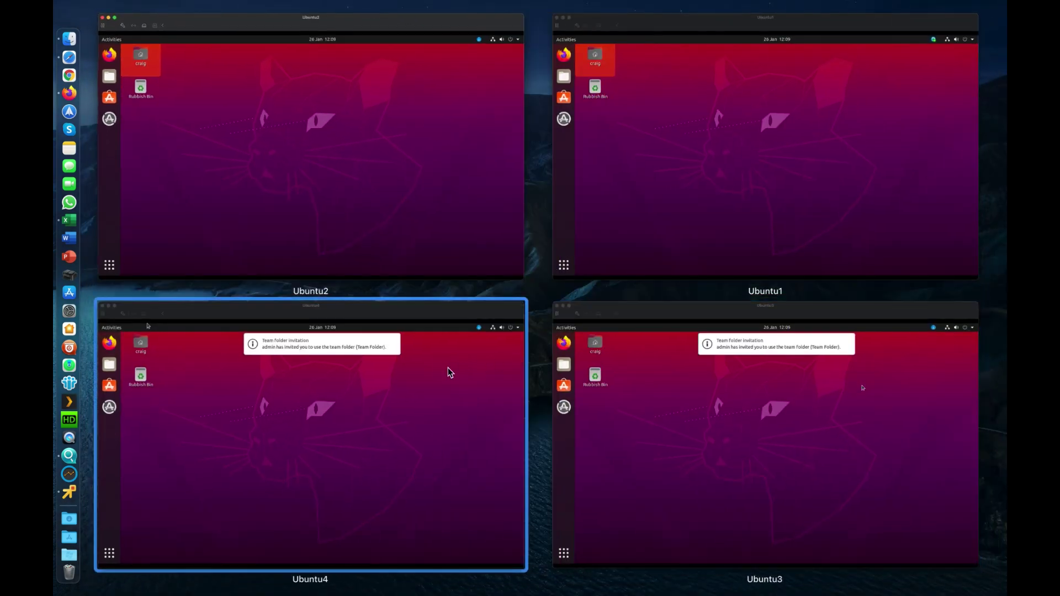
left_click(724, 373)
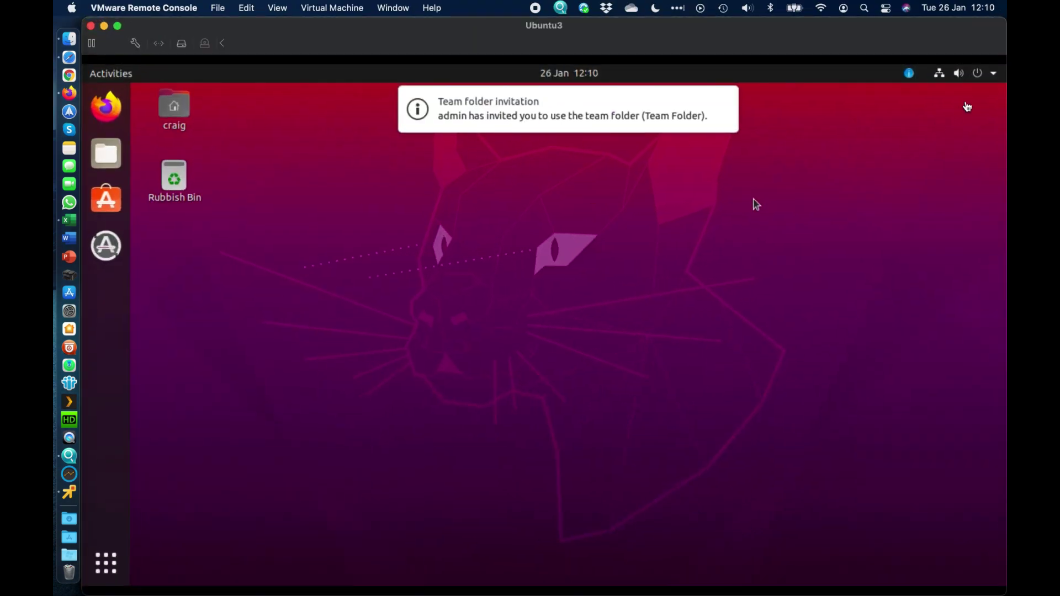
left_click(908, 77)
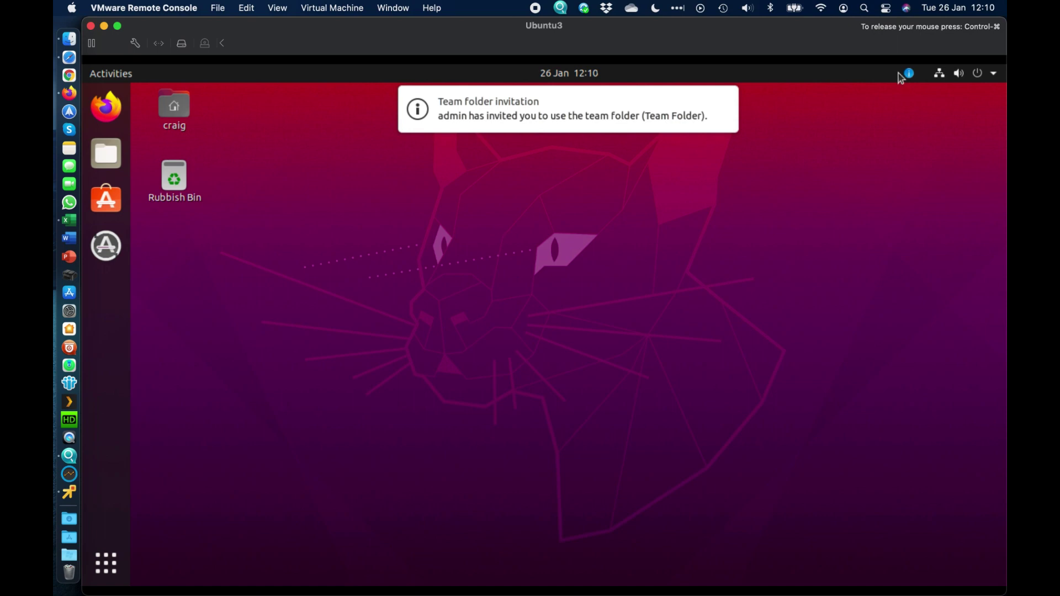
left_click(906, 76)
left_click(869, 109)
left_click(617, 421)
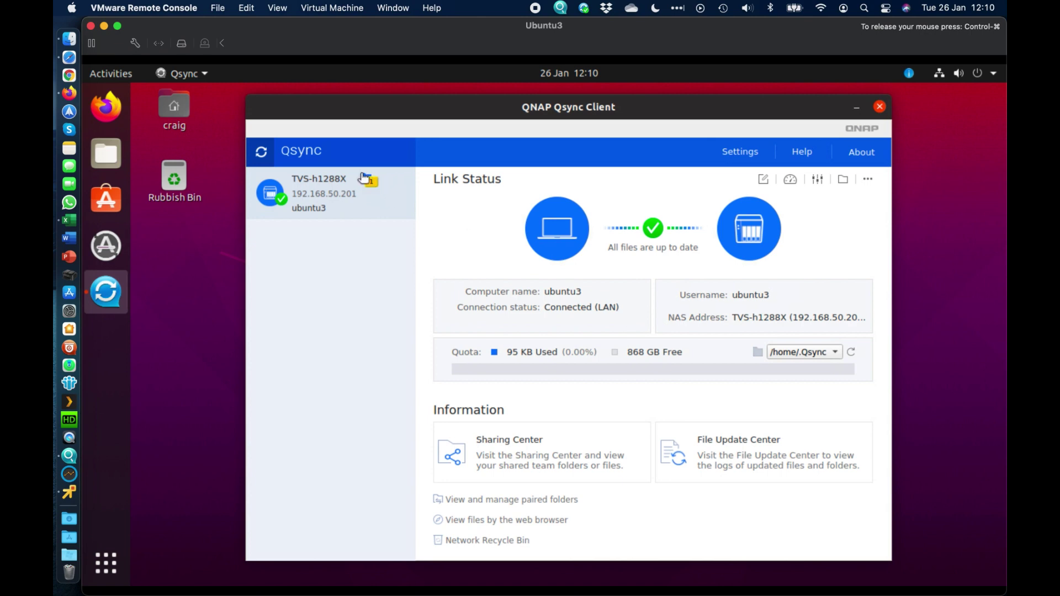
Step: Open Qsync's Sharing Center and browse to the Qsync folder in Ubuntu3's home folder
left_click(364, 178)
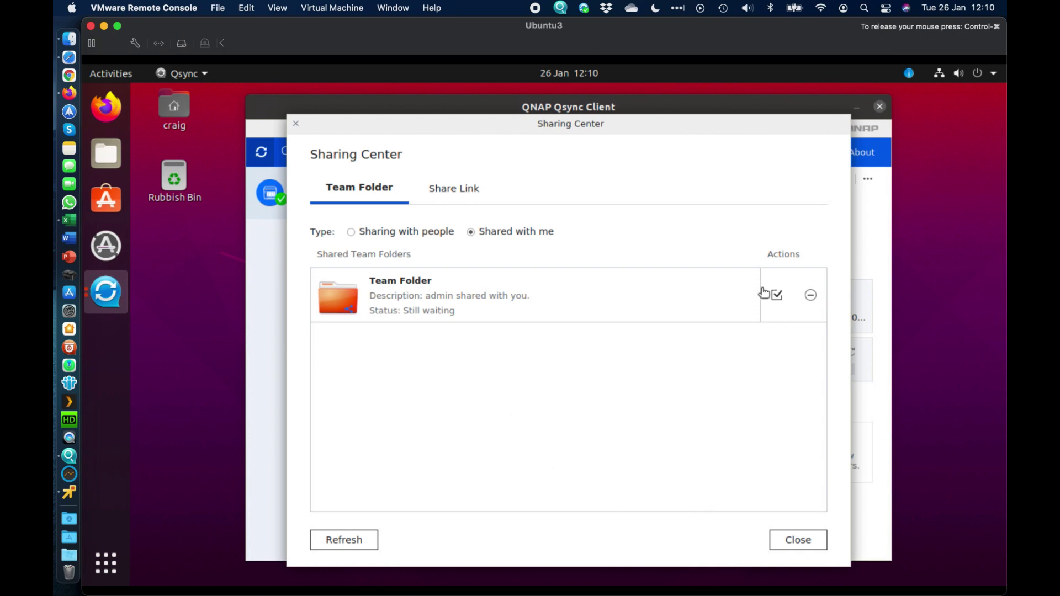
left_click(167, 113)
double_click(167, 112)
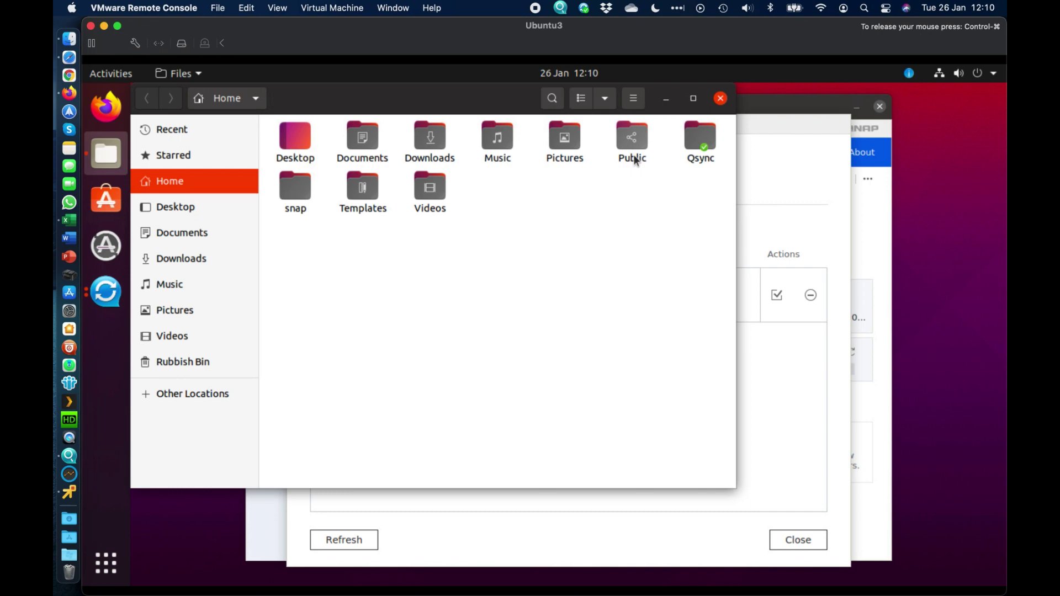
double_click(701, 128)
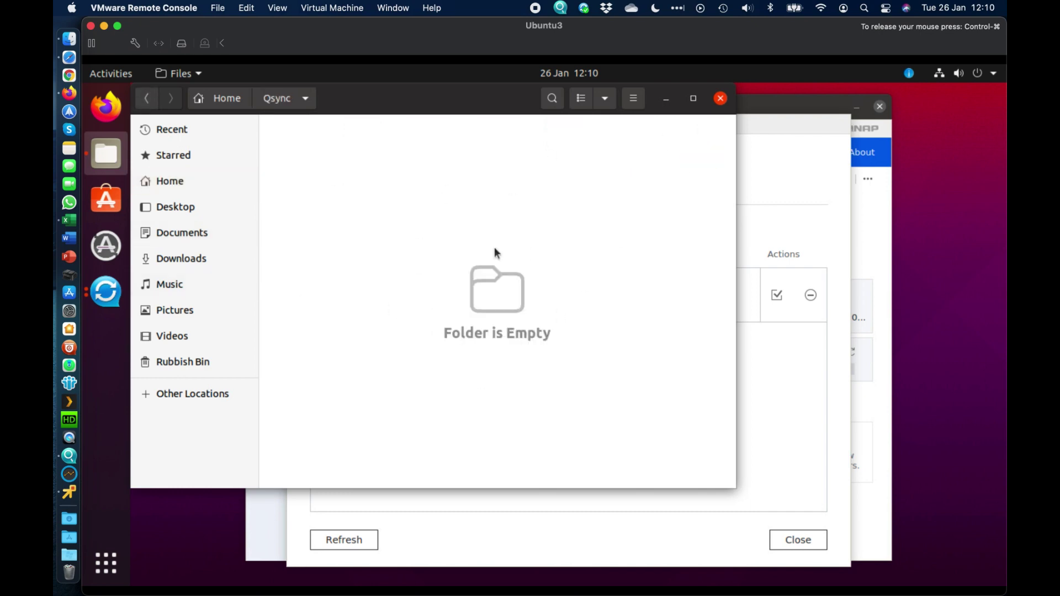
Step: Accept the Team Folder invitation, confirm it shows as Sharing, and close the overview
left_click(812, 130)
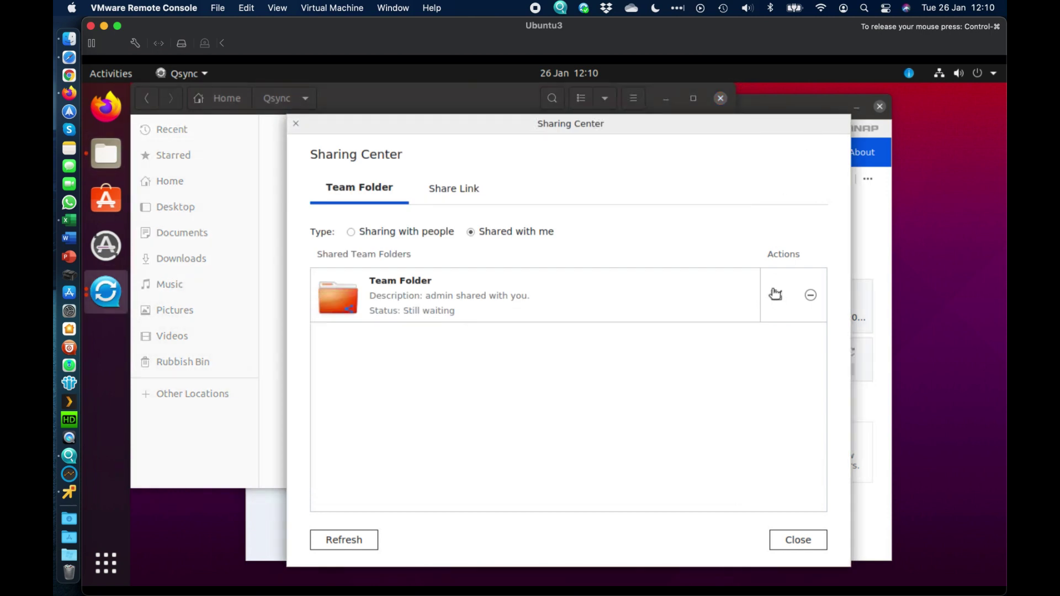
left_click(776, 295)
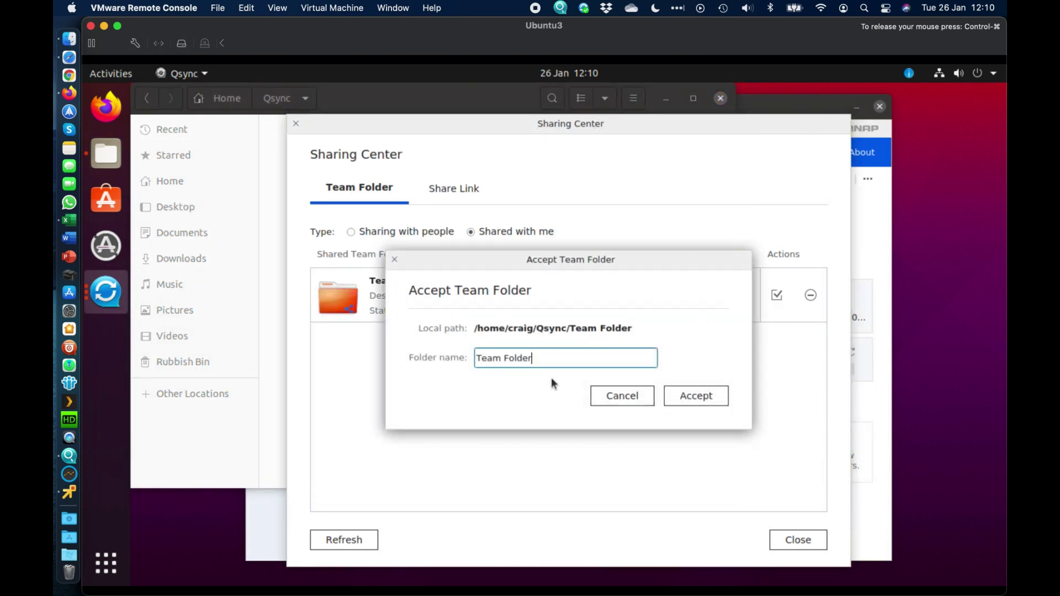
left_click(700, 393)
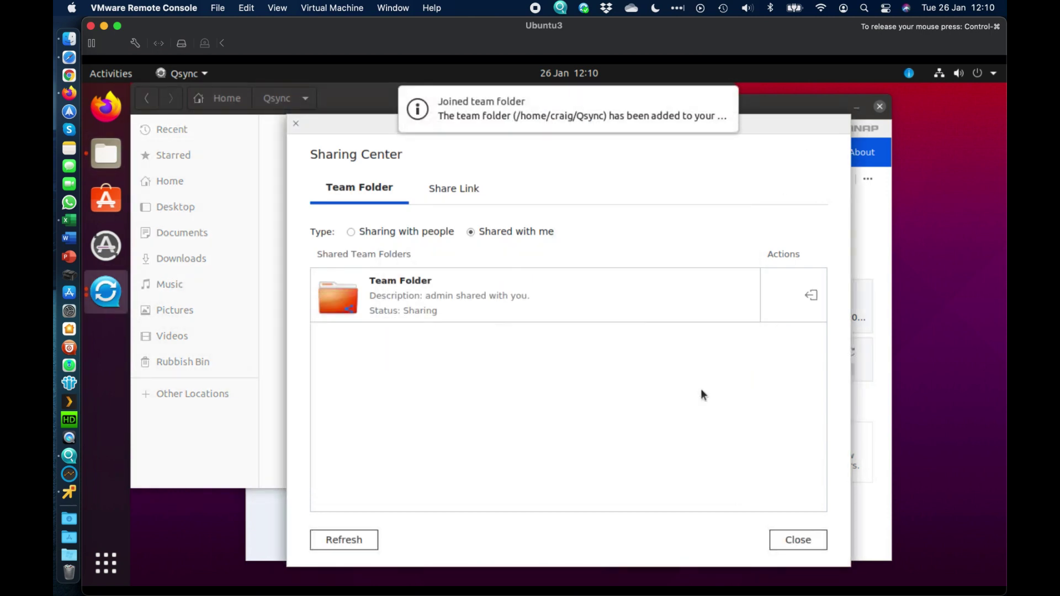
mouse_move(437, 119)
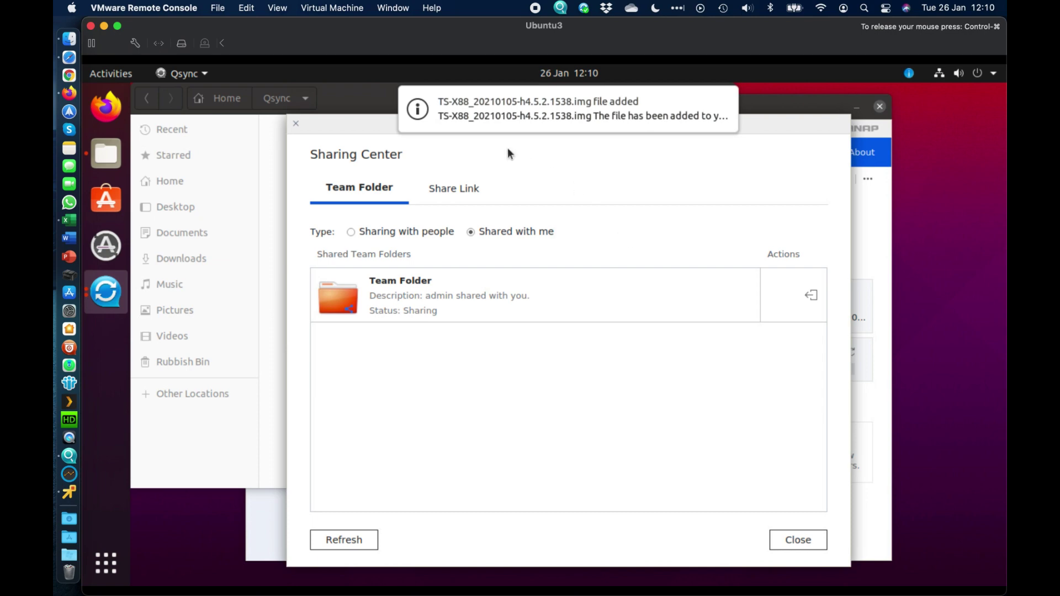
mouse_move(467, 124)
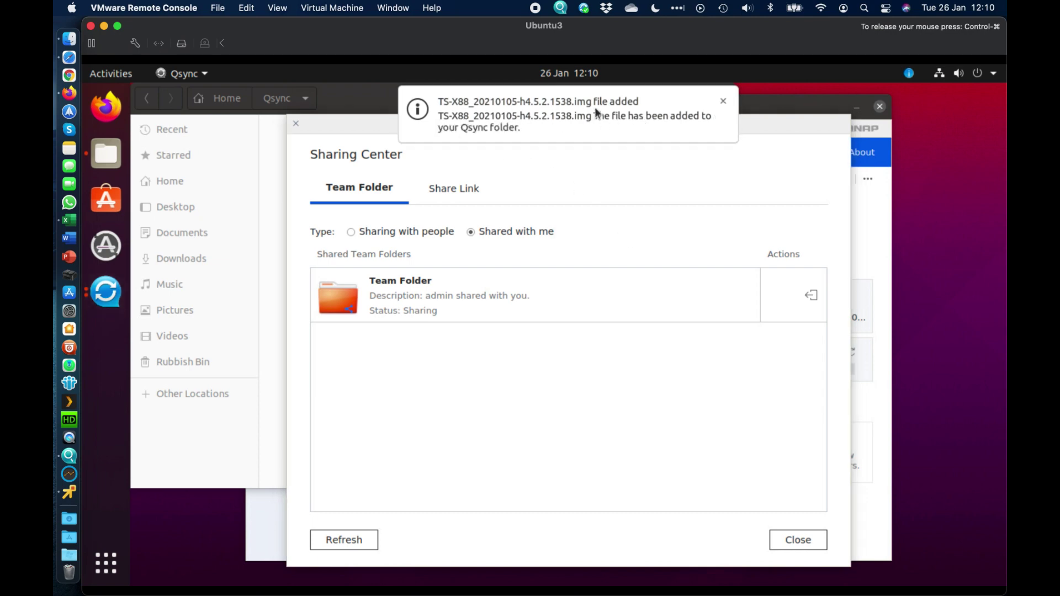
left_click(294, 124)
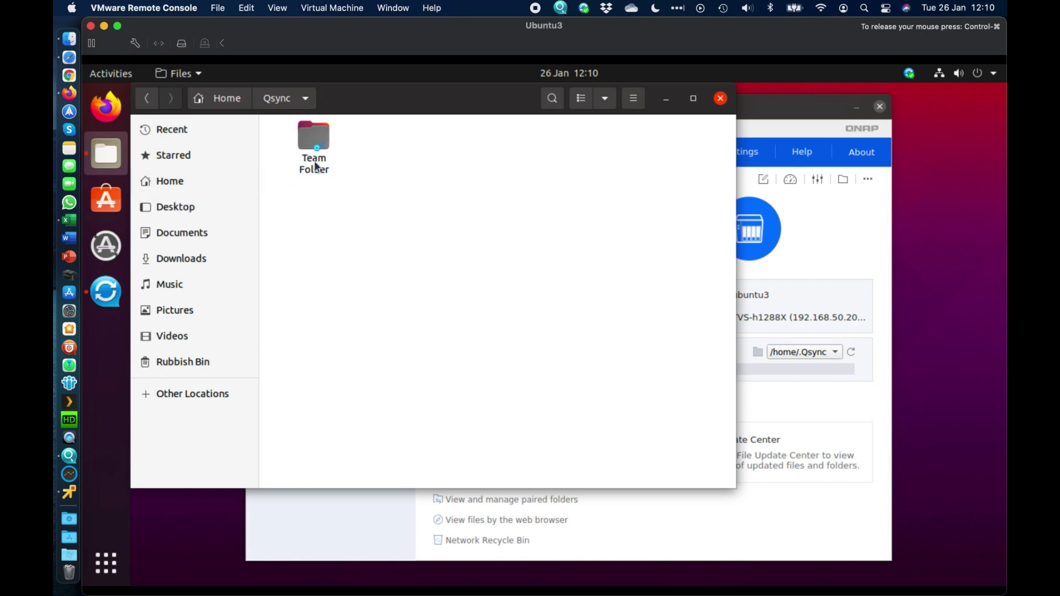
Step: Open Team Folder on Ubuntu3 to see the synced TS-X88 image, then switch to Finder on the Mac
double_click(312, 136)
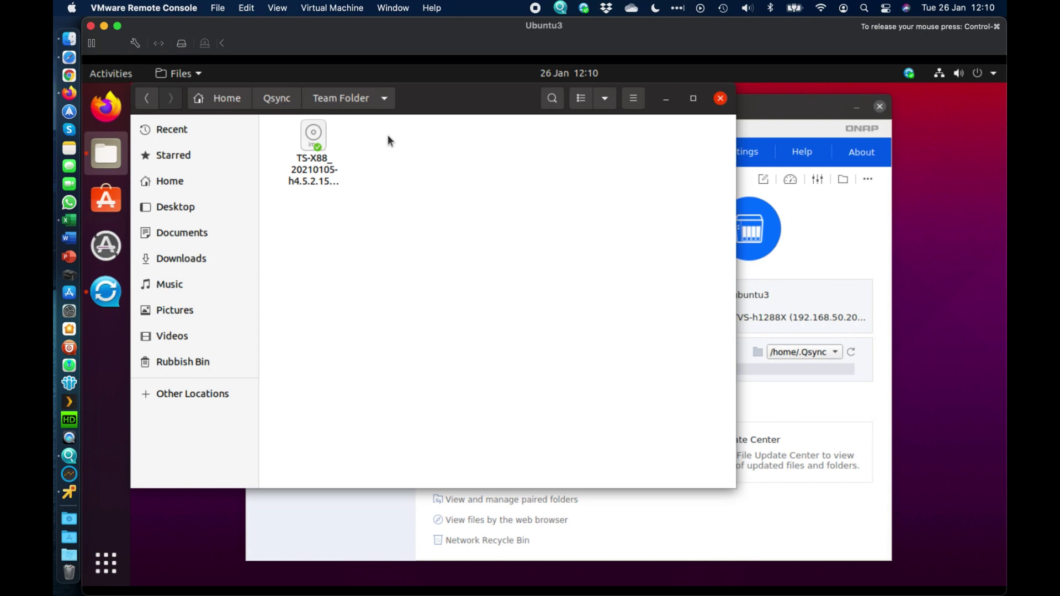
left_click(69, 39)
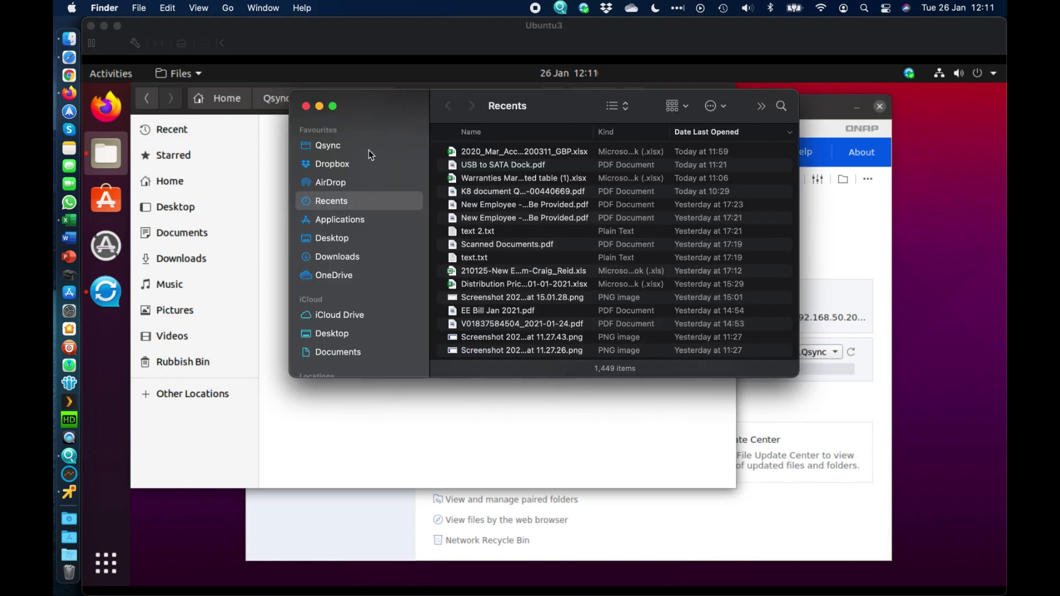
Step: Browse the Mac's Qsync folders, QNAP Firmware and Team Folder, repositioning Finder beside the Ubuntu view
left_click(369, 148)
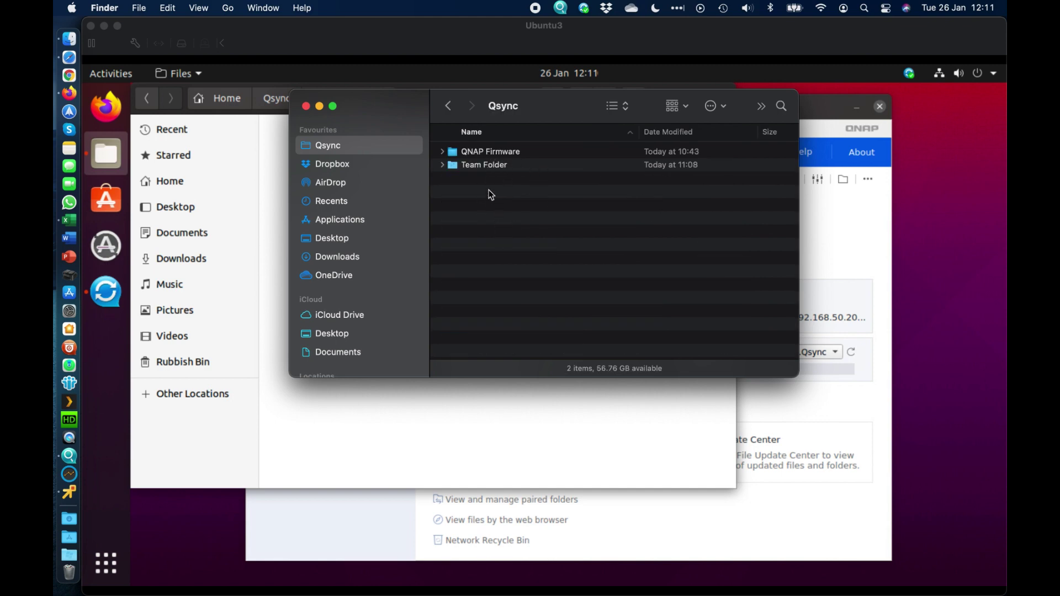
double_click(480, 154)
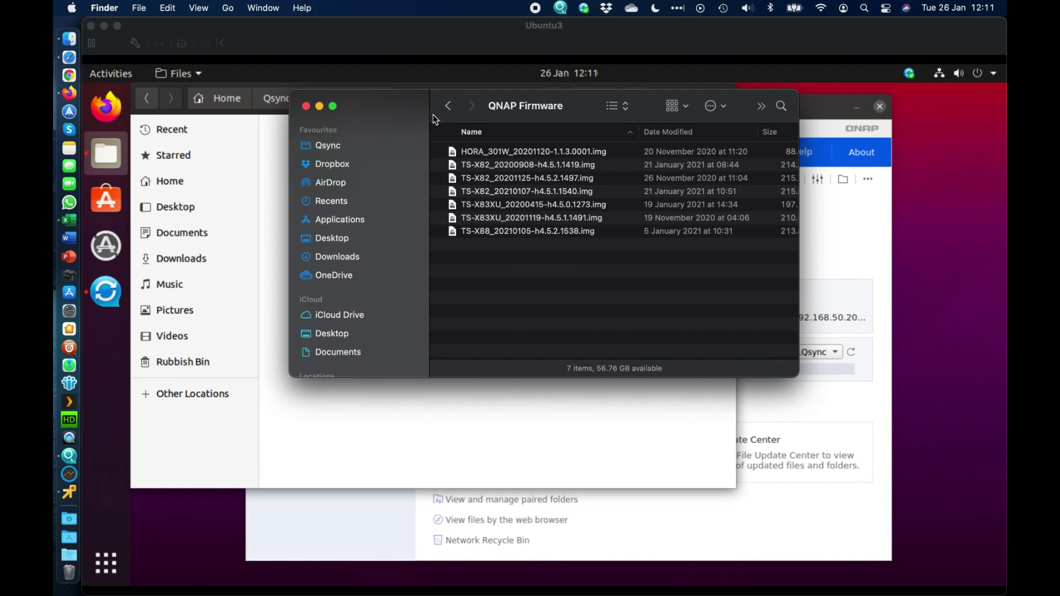
left_click(447, 109)
double_click(478, 164)
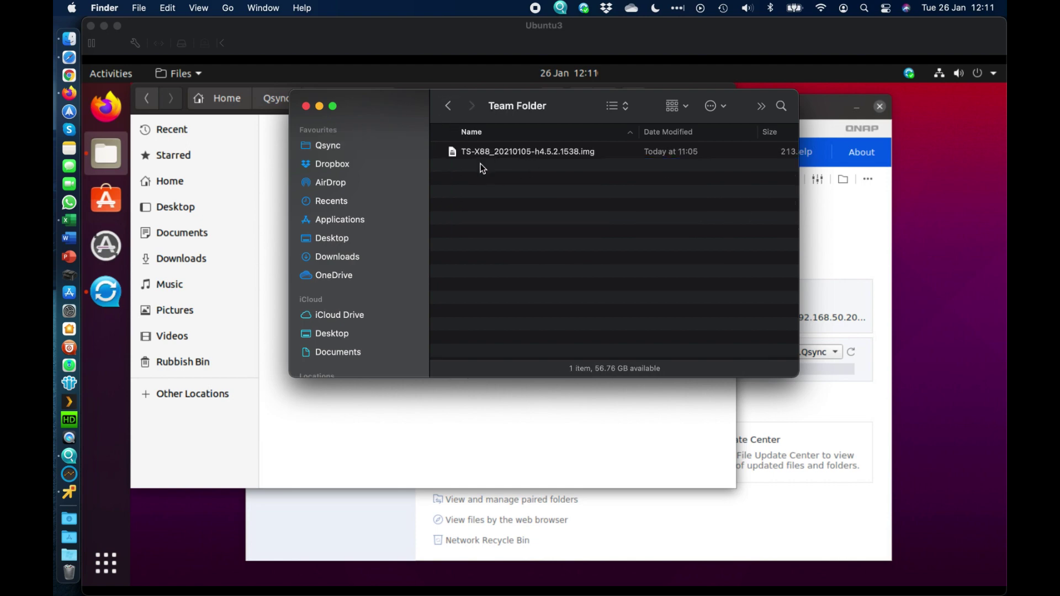
left_click_drag(551, 104, 672, 243)
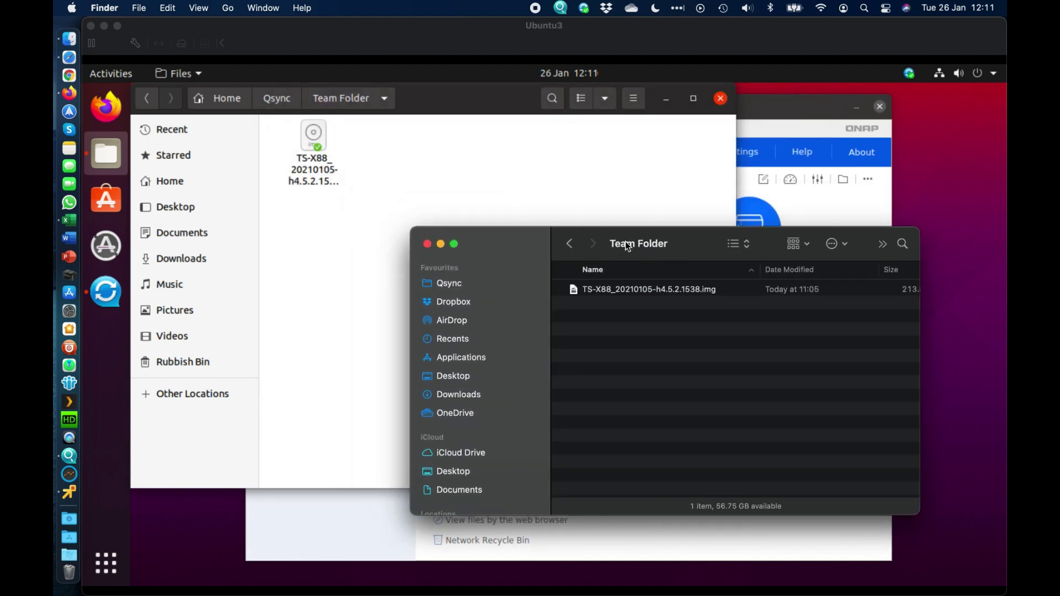
left_click_drag(639, 237, 596, 164)
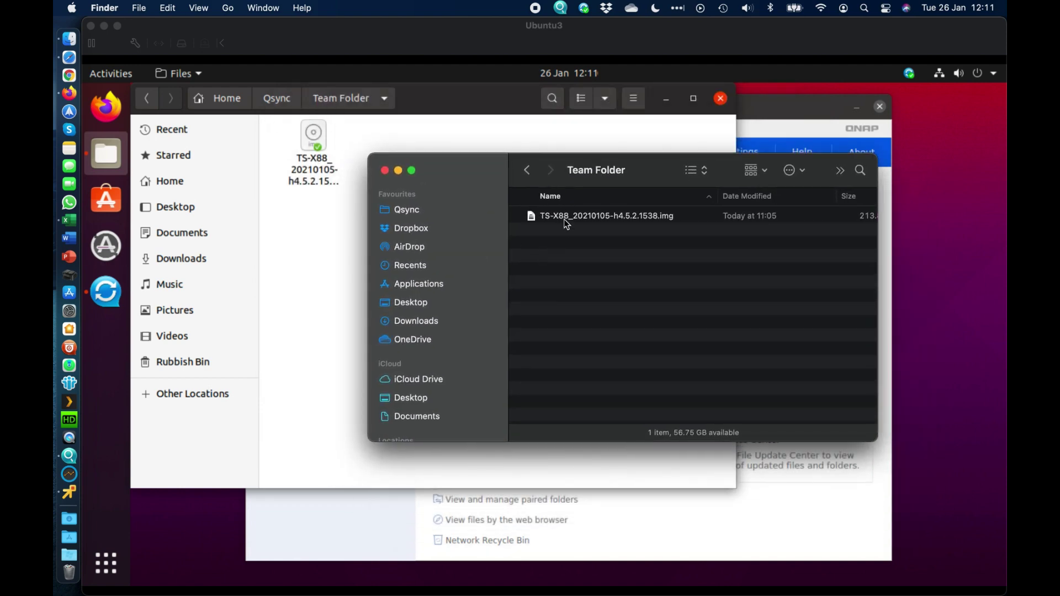
left_click(529, 171)
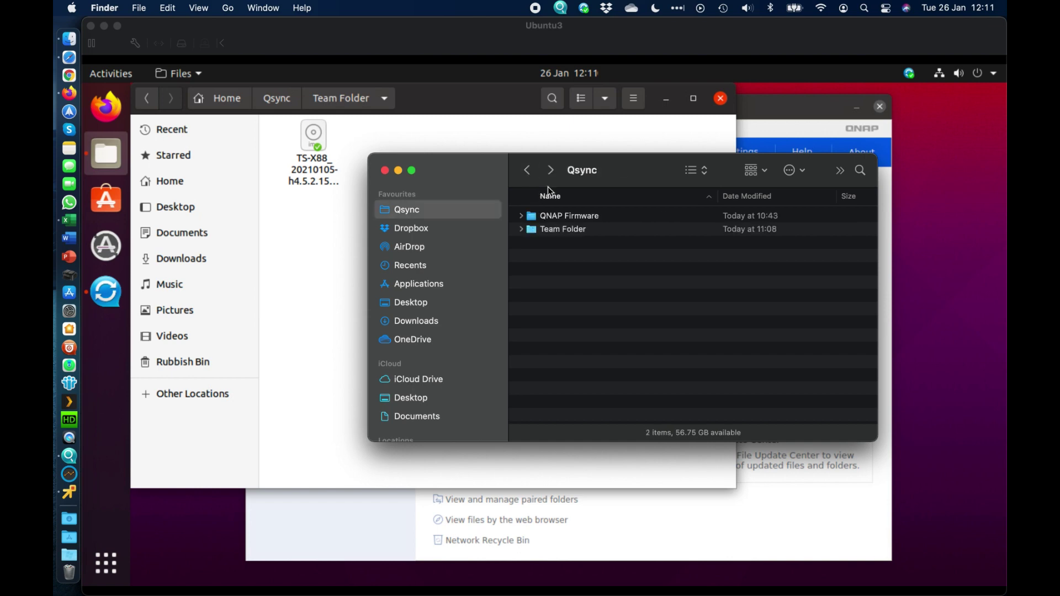
double_click(559, 216)
Step: Copy HORA_301W_20201120-1.1.3.0001.img from QNAP Firmware and paste it into Team Folder
left_click(592, 218)
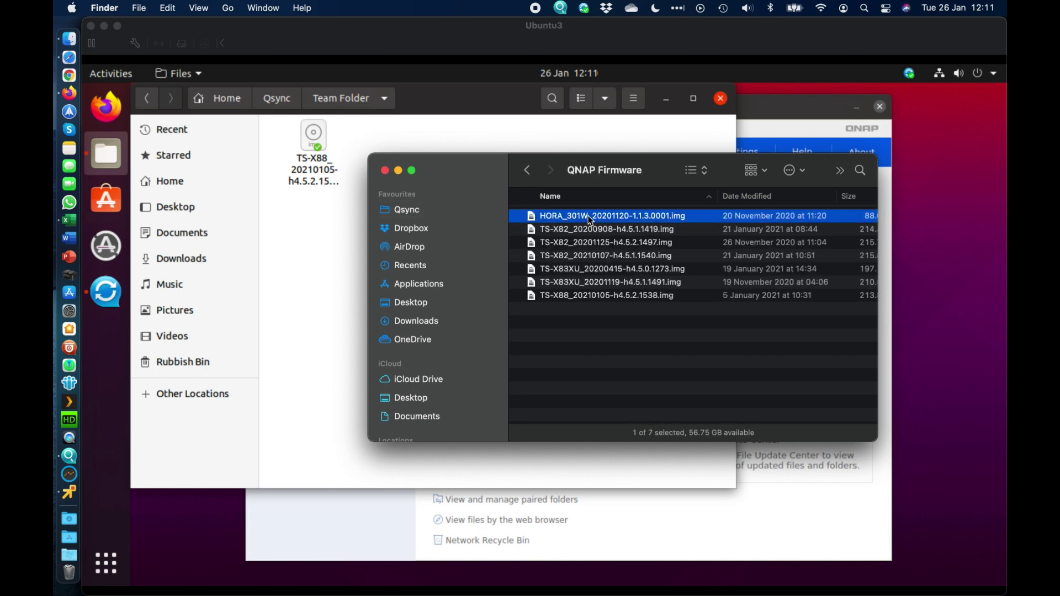
right_click(592, 220)
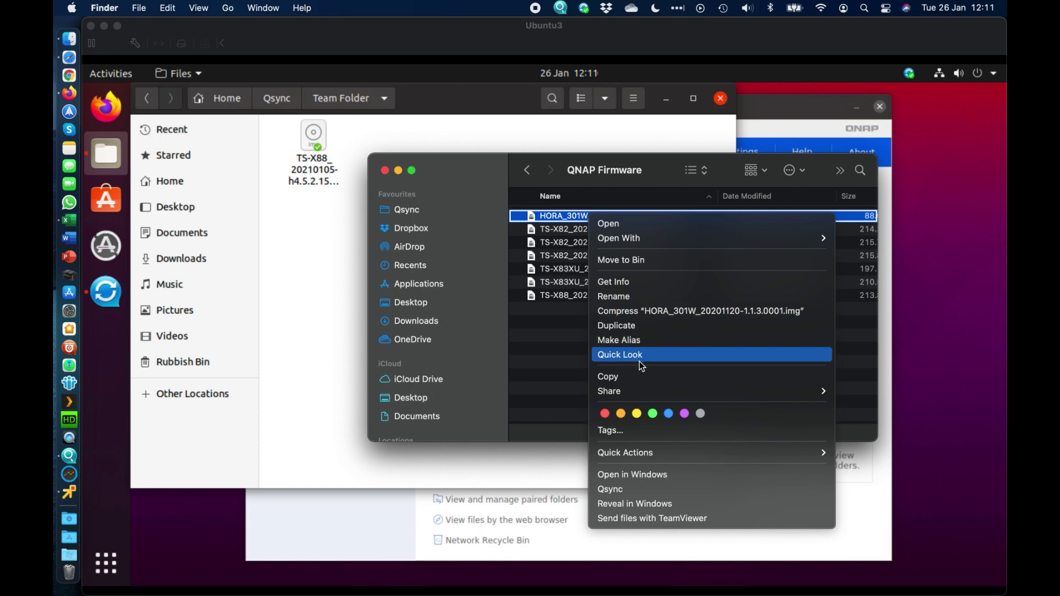
left_click(608, 377)
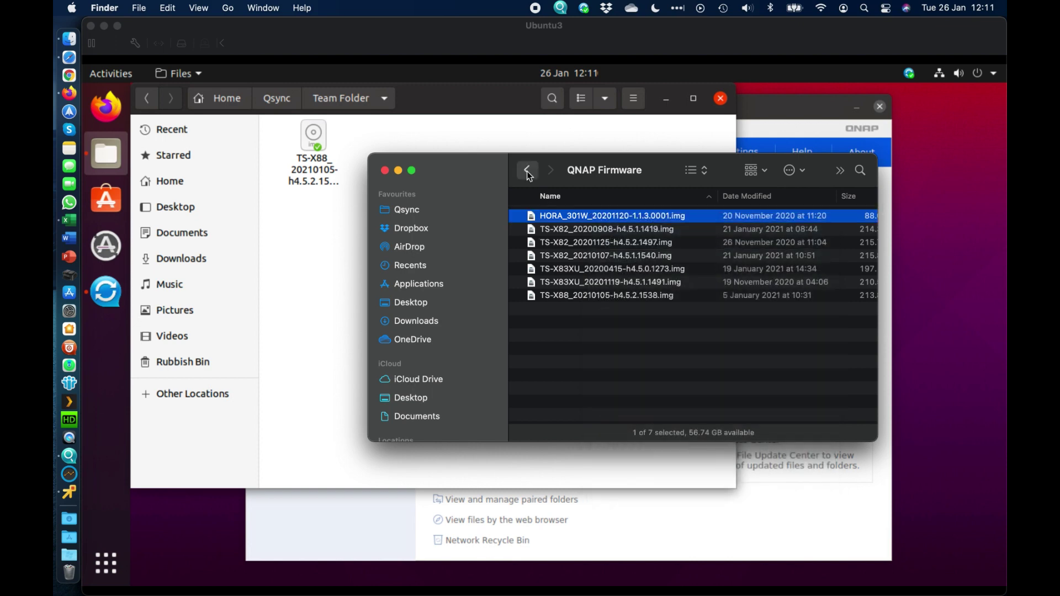
left_click(526, 171)
double_click(556, 230)
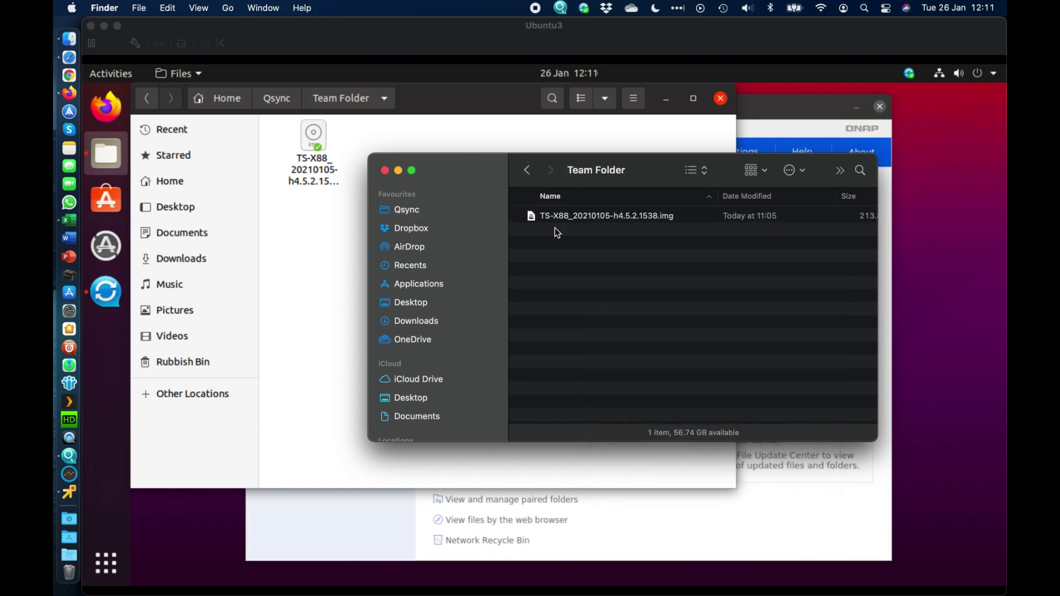
right_click(580, 266)
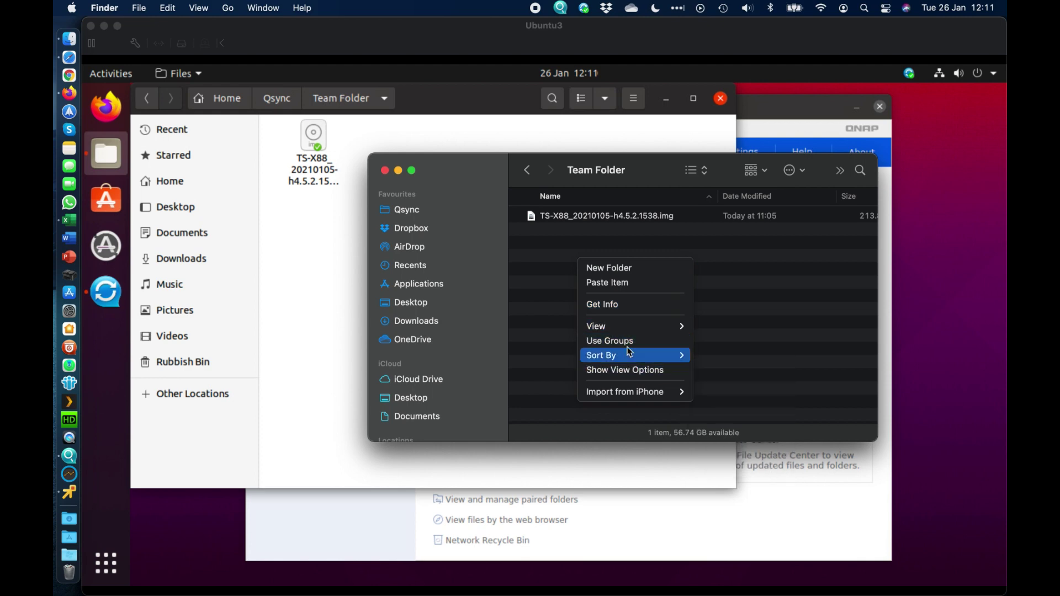
left_click(625, 283)
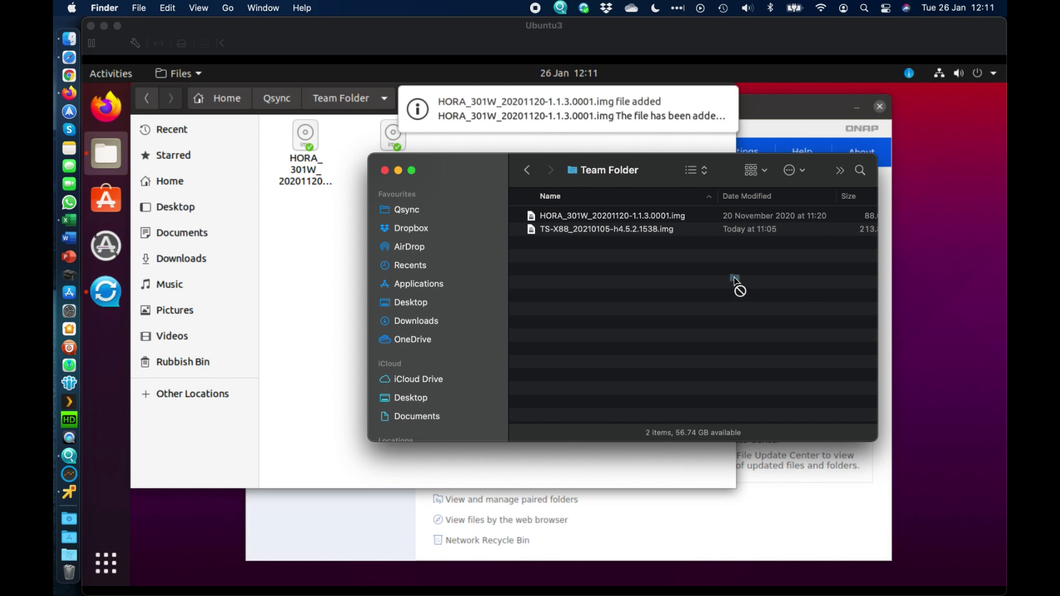
Step: Move Finder aside and check Ubuntu3's Team Folder for the synced HORA firmware image
left_click_drag(671, 169, 774, 324)
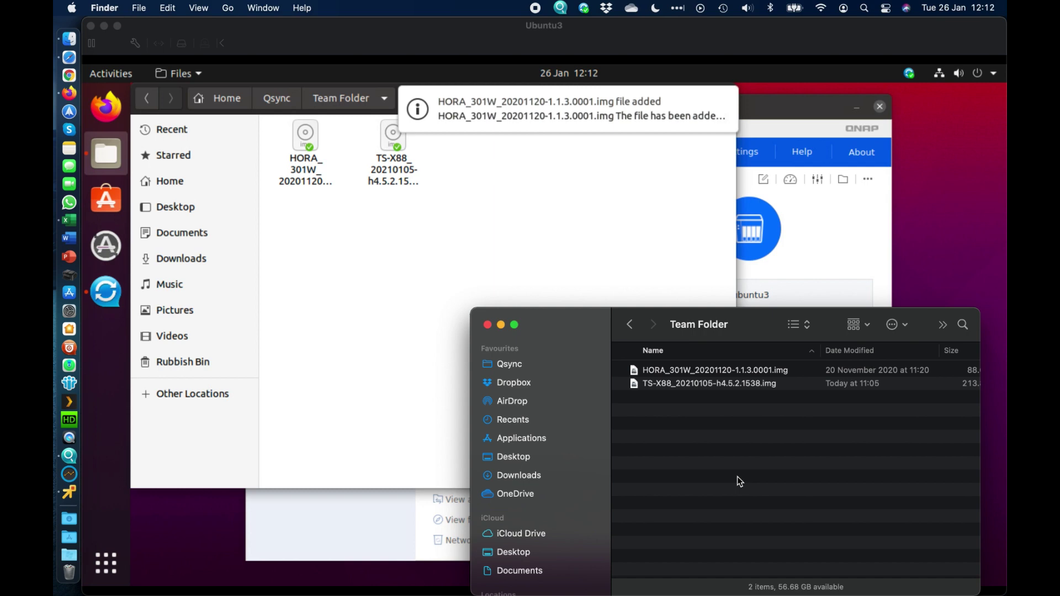
left_click(379, 248)
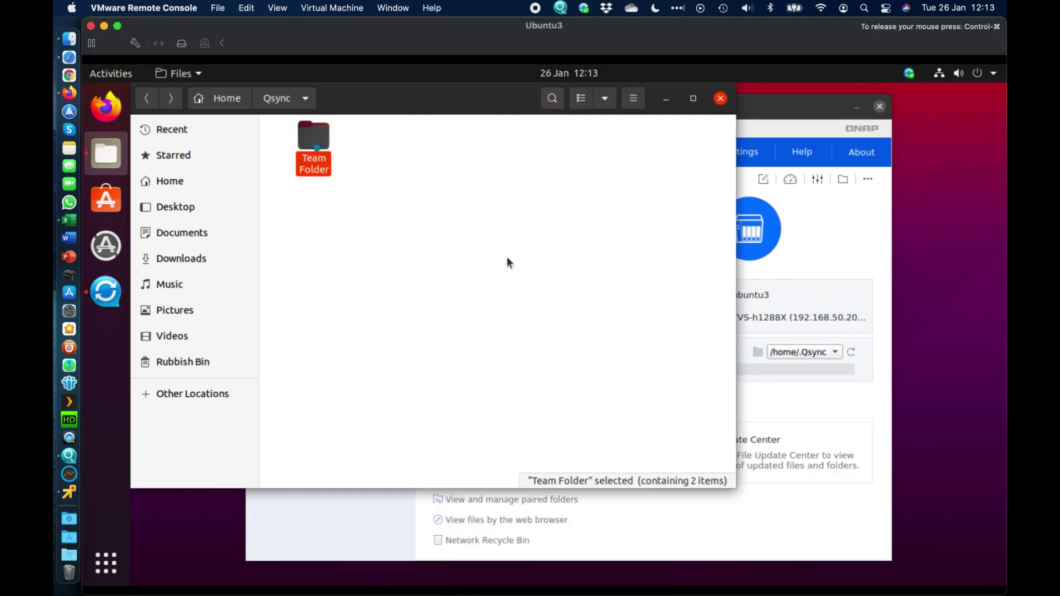
Step: Create a new folder named 'Accounting' in Ubuntu3's Qsync folder
right_click(371, 212)
left_click(418, 227)
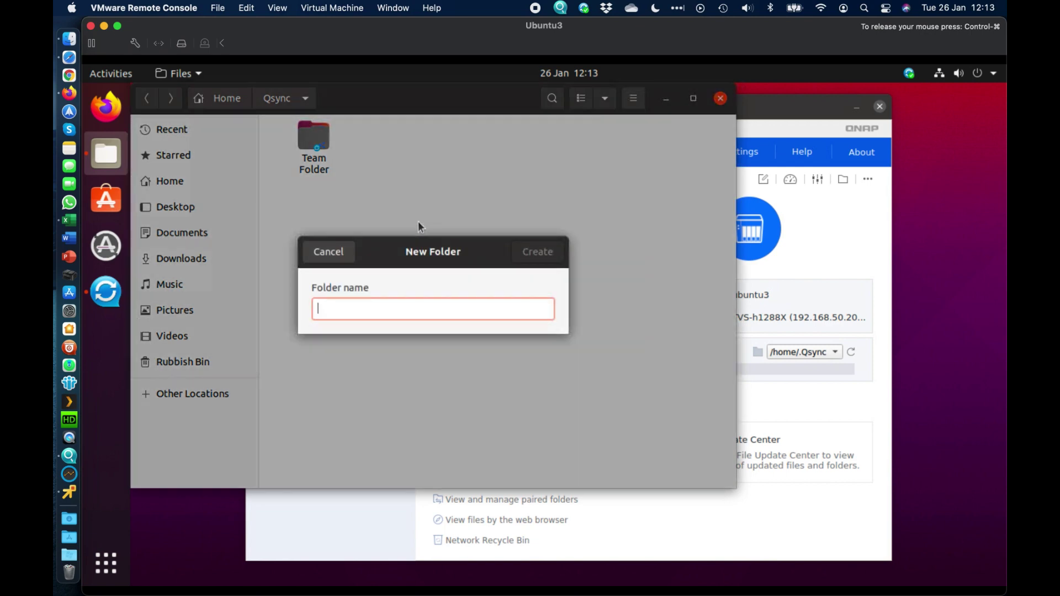
type("A")
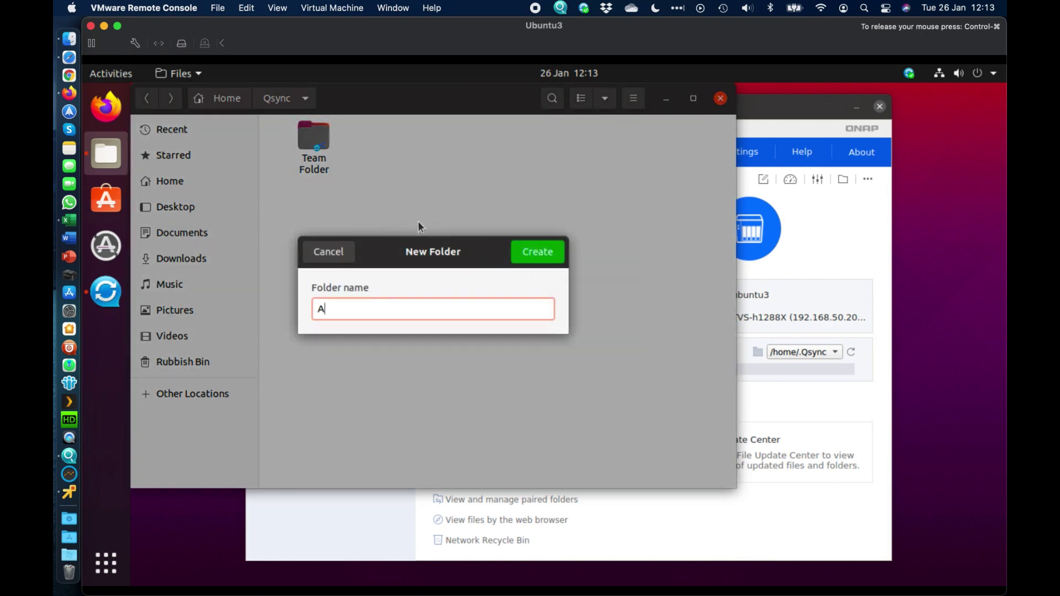
type("ccounting")
key("Return")
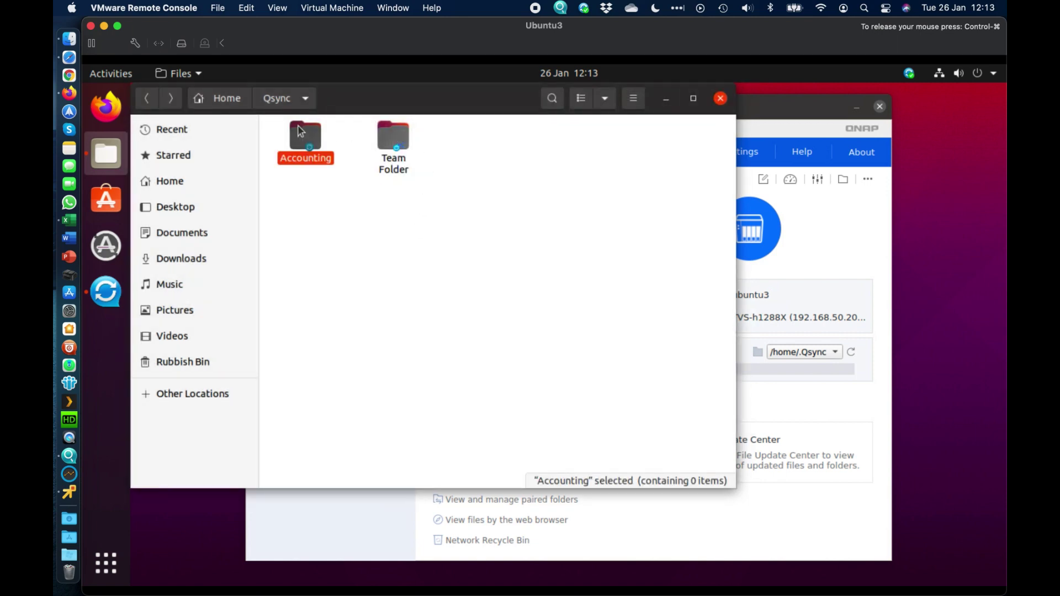
Step: Share the Accounting folder as a Qsync team folder
right_click(300, 131)
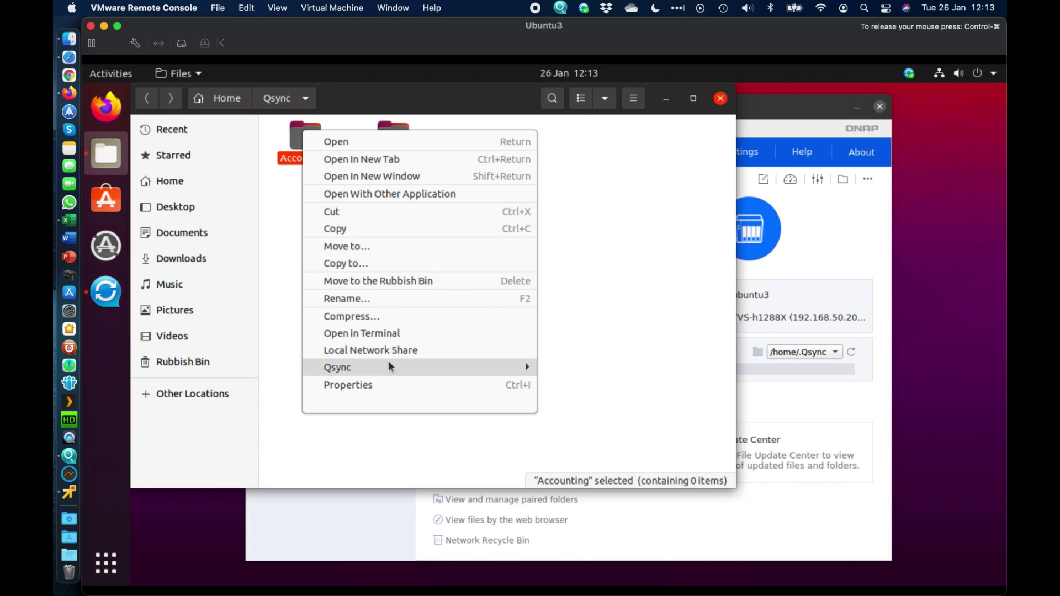
mouse_move(389, 364)
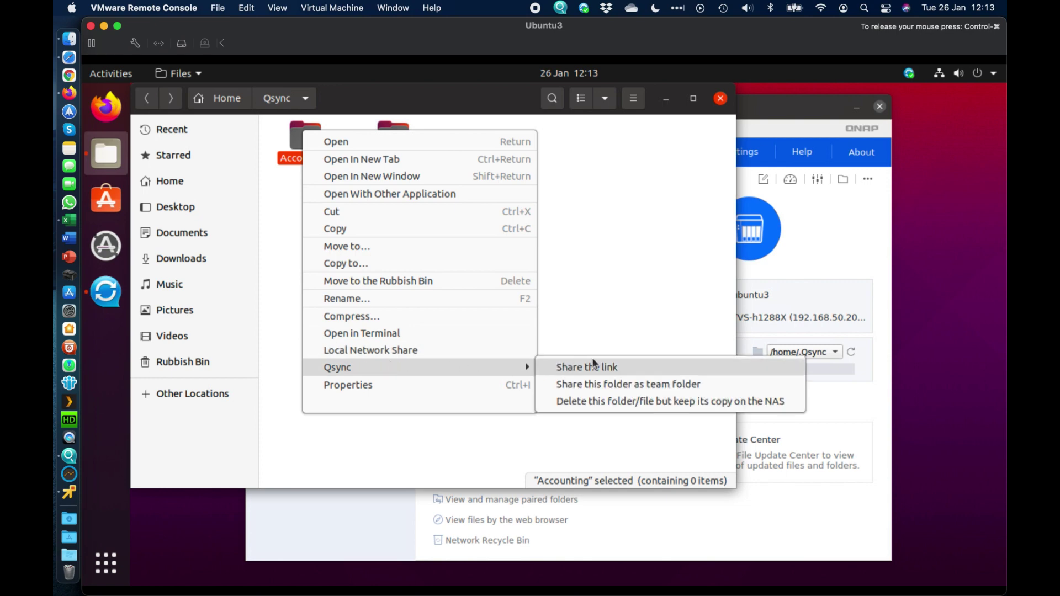
left_click(617, 384)
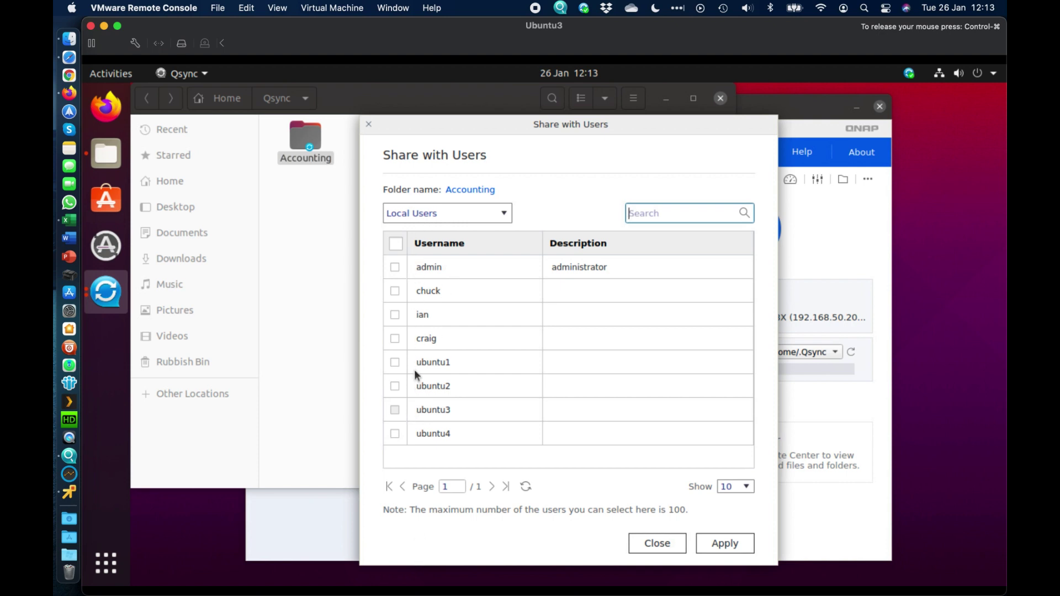
Step: Share Accounting as a team folder with the ubuntu1 user, then show all four VM windows together
left_click(395, 362)
left_click(726, 538)
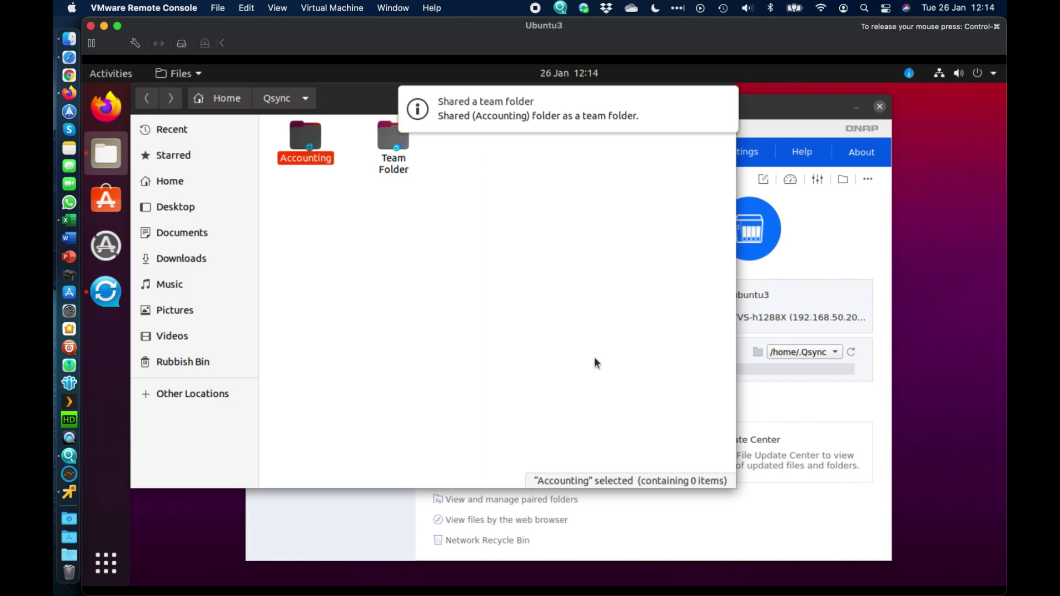
key("ctrl+Up")
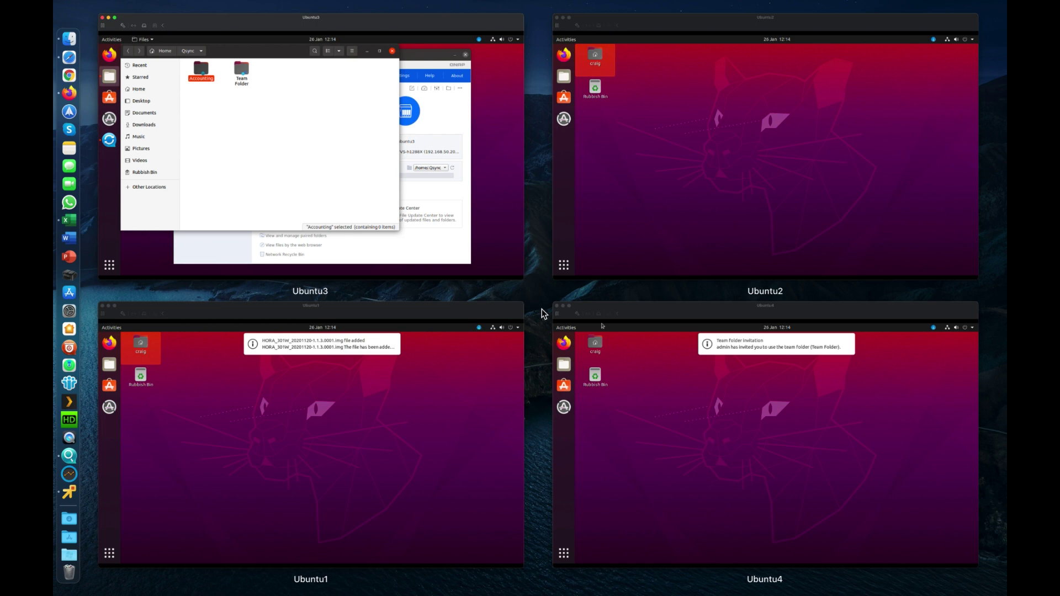
Step: On the Ubuntu1 machine, open the full Qsync client window from the tray
left_click(401, 378)
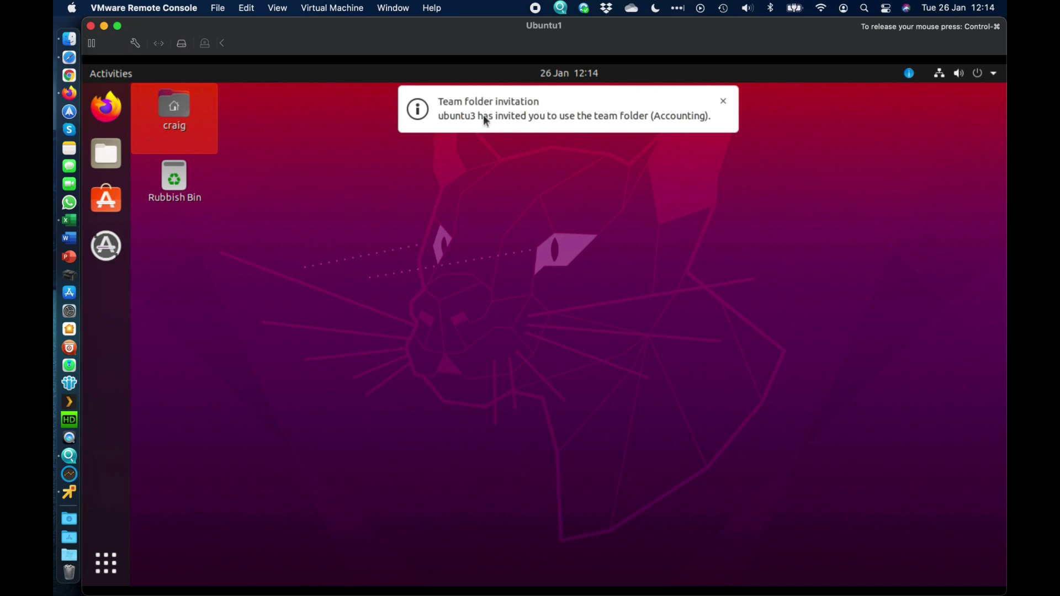
left_click(905, 73)
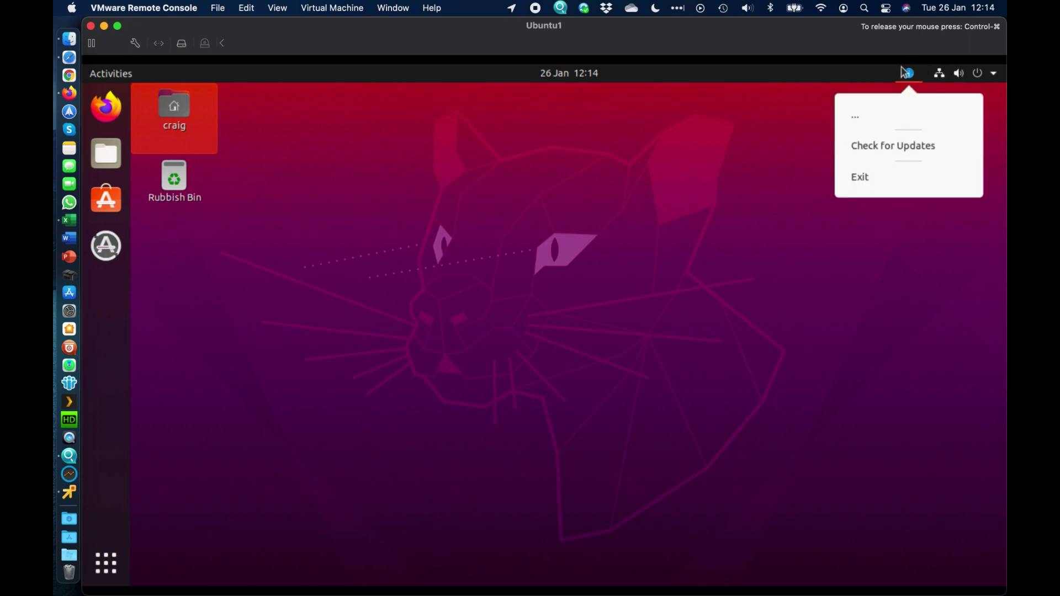
left_click(878, 111)
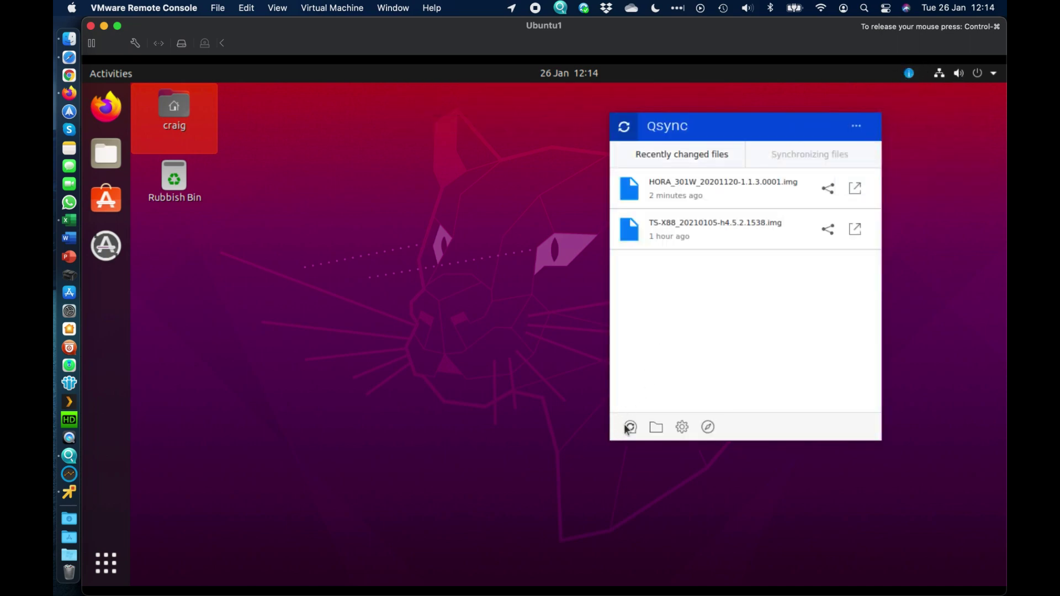
left_click(630, 427)
Step: Accept the Accounting team folder under Shared with me and close the Sharing Center
left_click(375, 167)
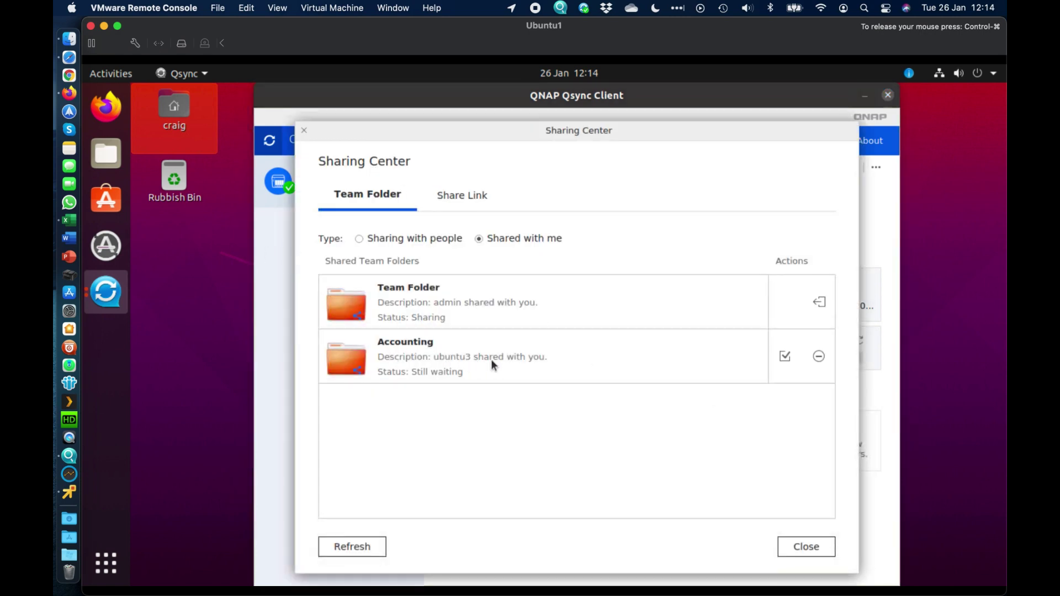
left_click(785, 356)
left_click(691, 404)
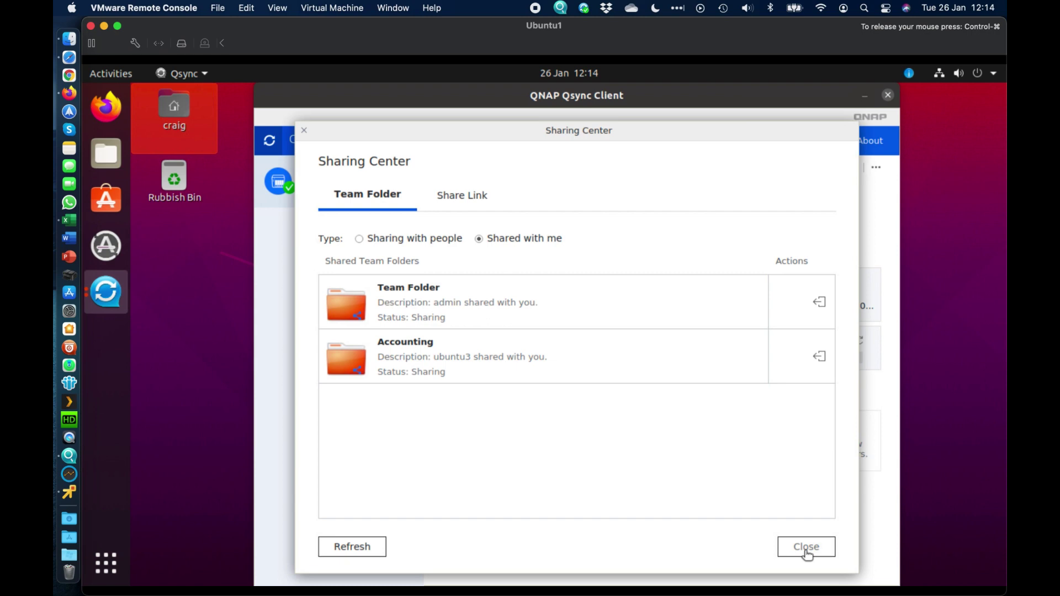
left_click(789, 548)
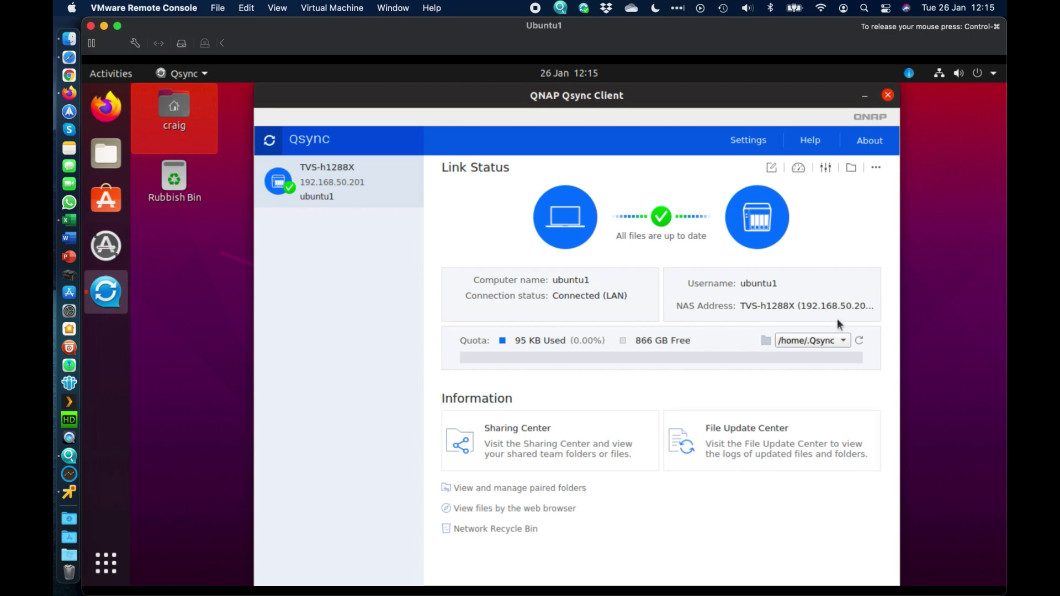
Step: Back in Qsync Central, cancel the Share Team Folder dialog and return to the Overview
left_click(70, 93)
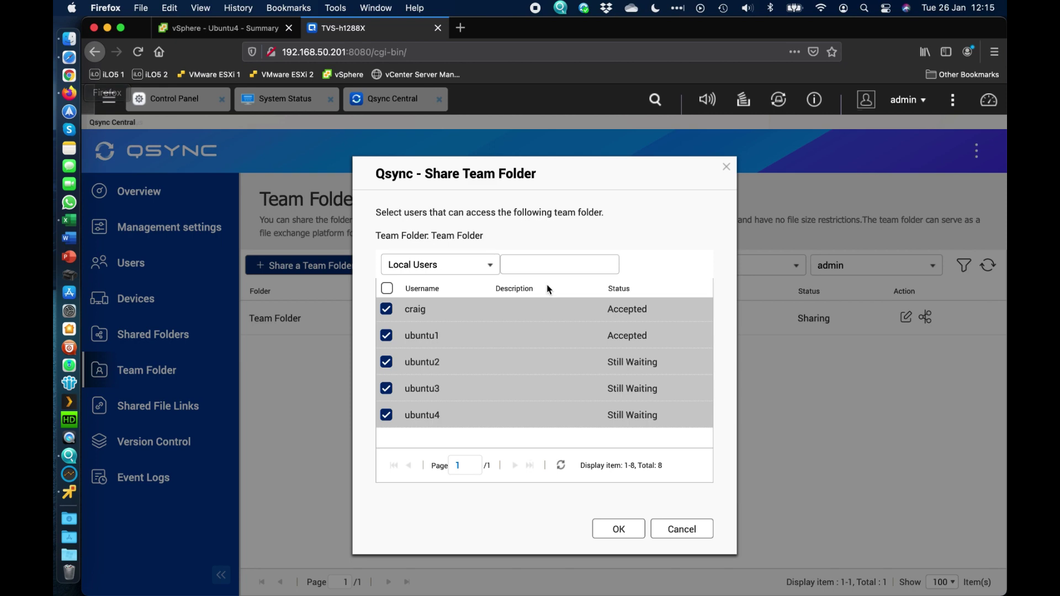
left_click(690, 535)
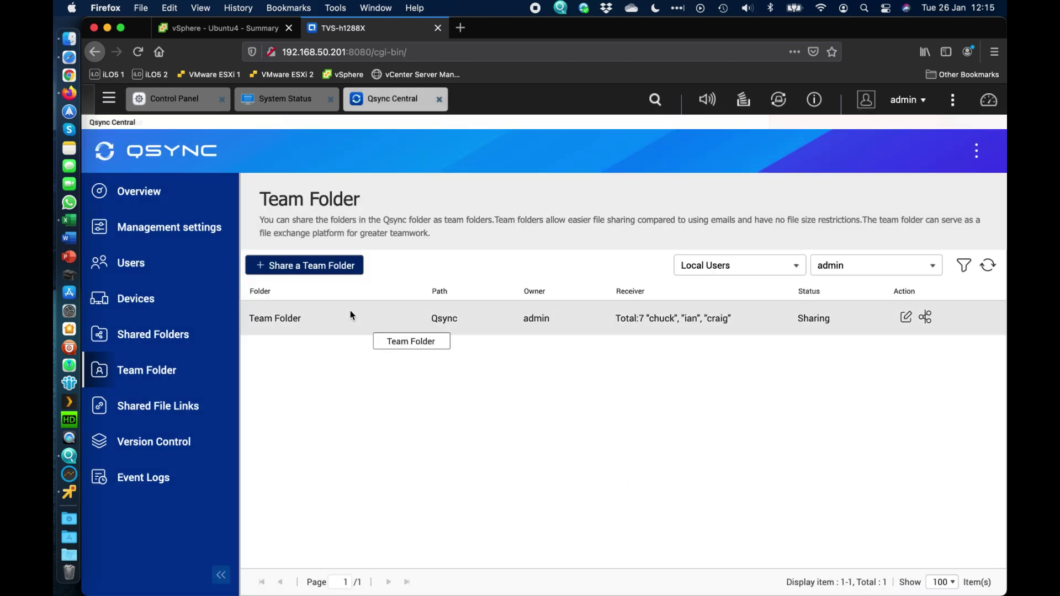
left_click(168, 197)
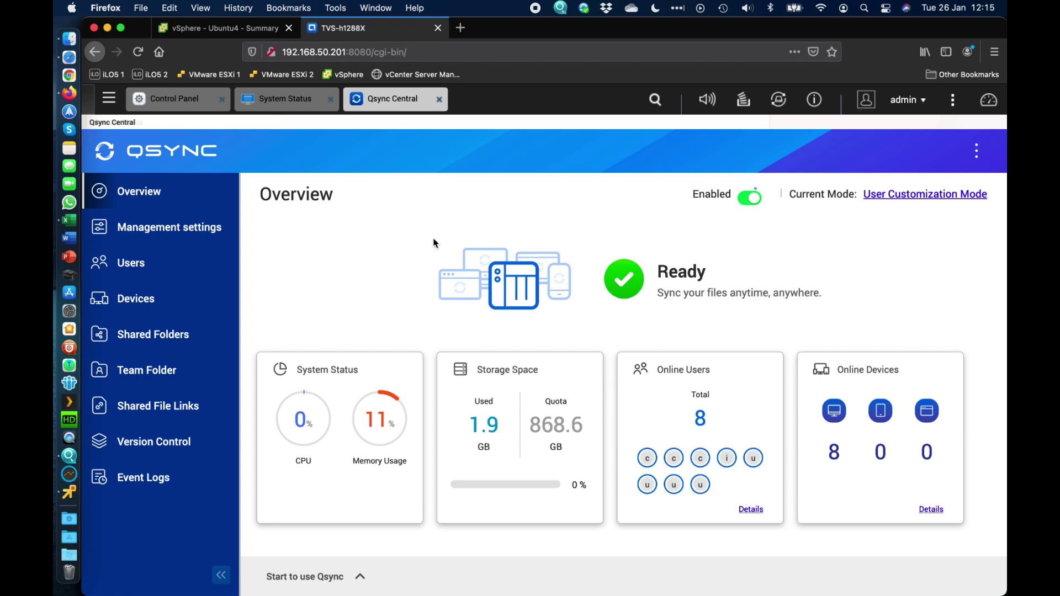
Step: Enable version control for the whole Qsync folder and apply all settings, including Advanced
left_click(177, 451)
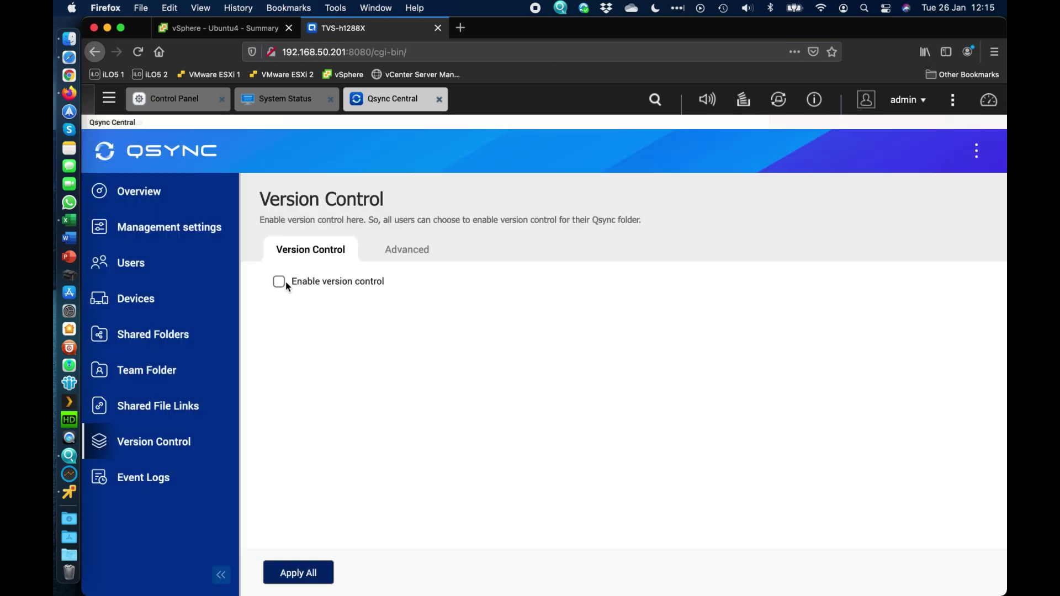
left_click(286, 282)
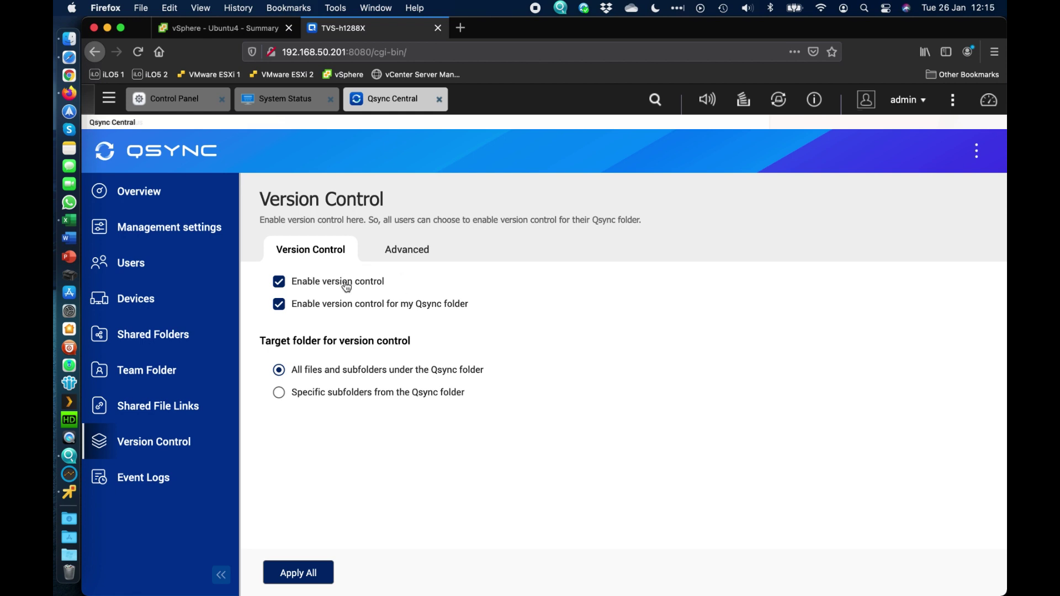
left_click(416, 249)
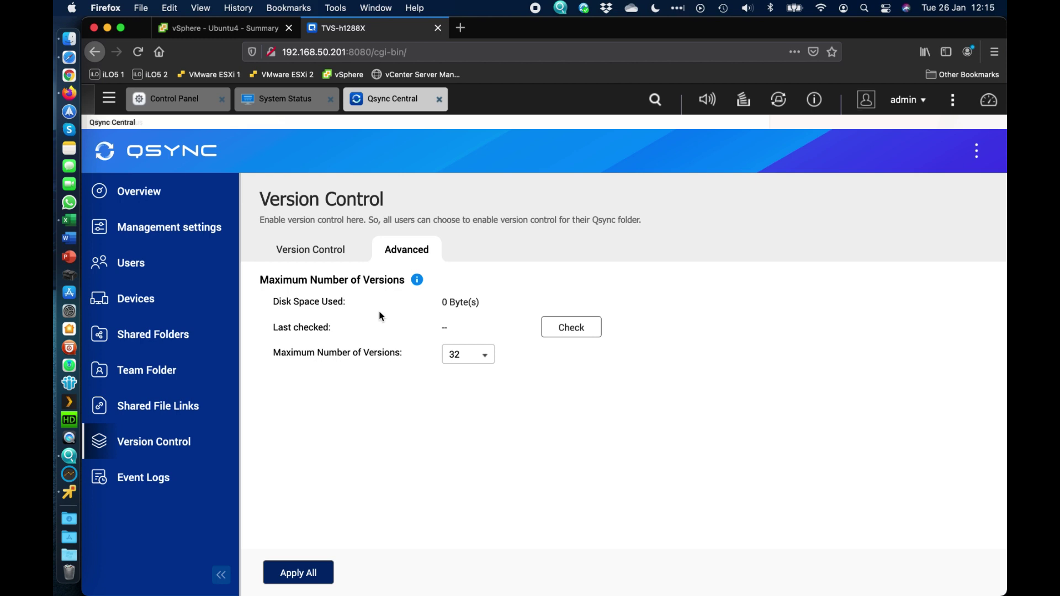
left_click(301, 575)
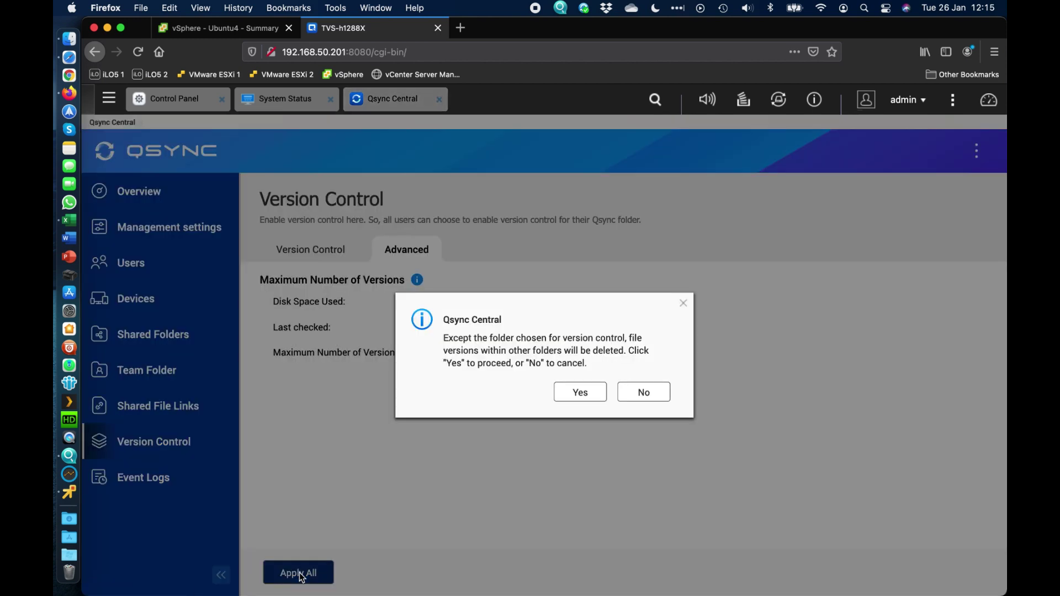
Step: Accept the deletion warning so version control applies with a maximum of 32 versions
left_click(598, 392)
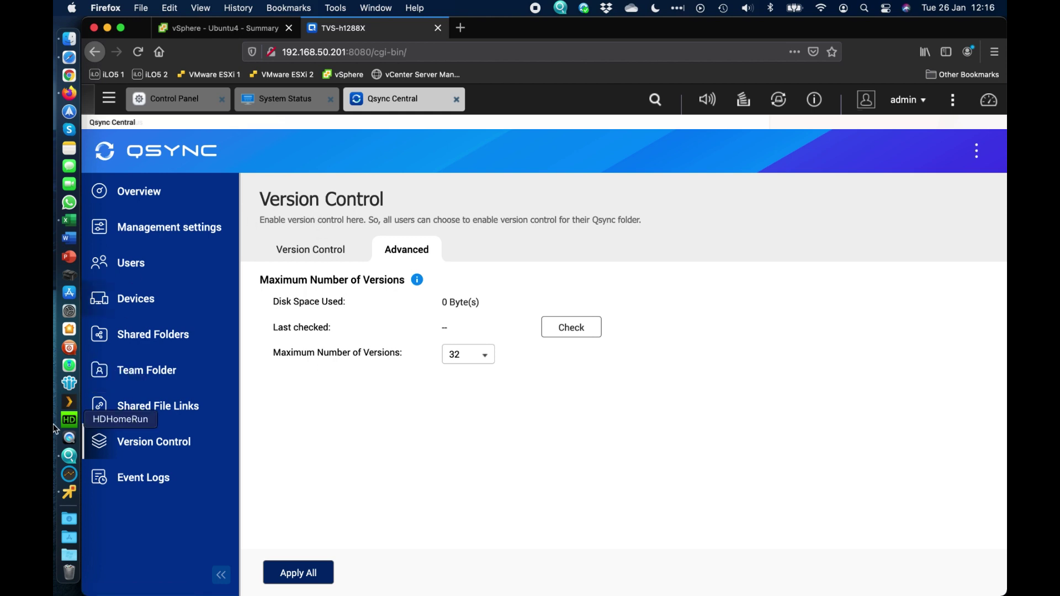
Step: In Files on Ubuntu1, open Qsync > Team Folder and select HORA_301W_20201120-1.1.3.0001.img
left_click(69, 492)
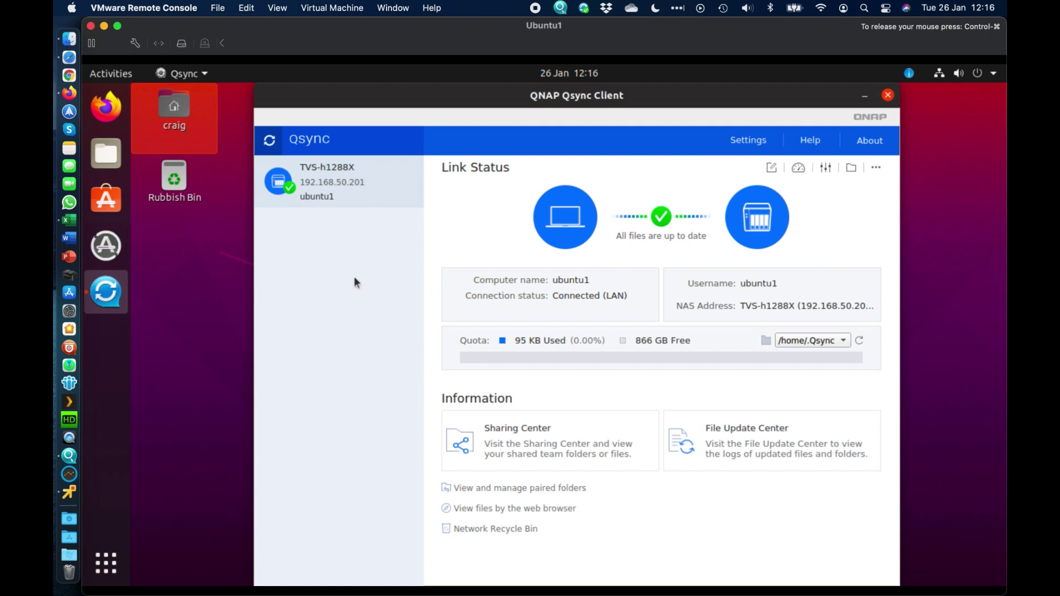
double_click(174, 107)
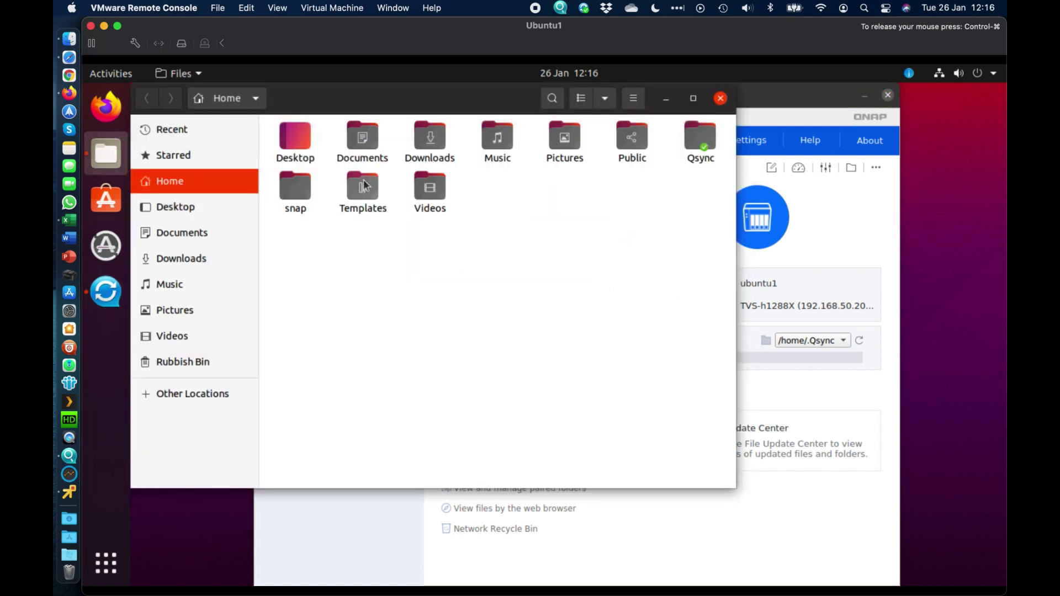
double_click(691, 131)
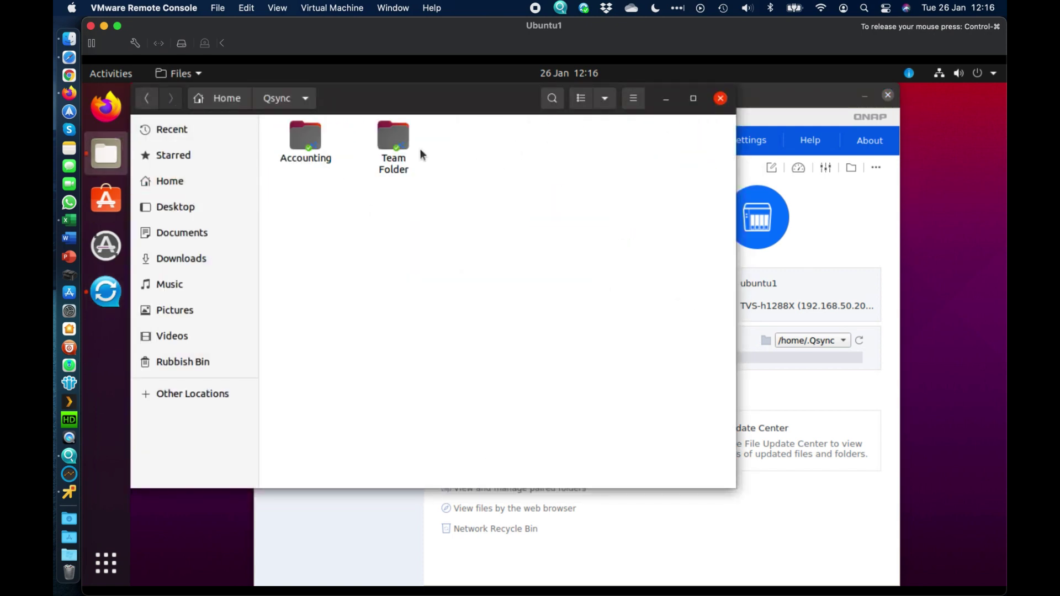
double_click(390, 141)
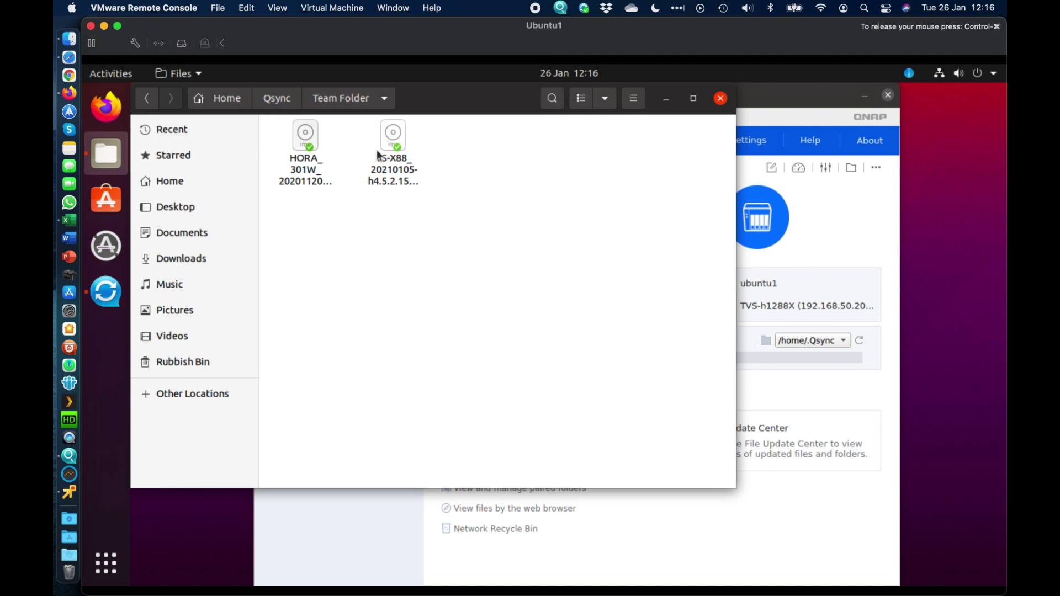
left_click(301, 132)
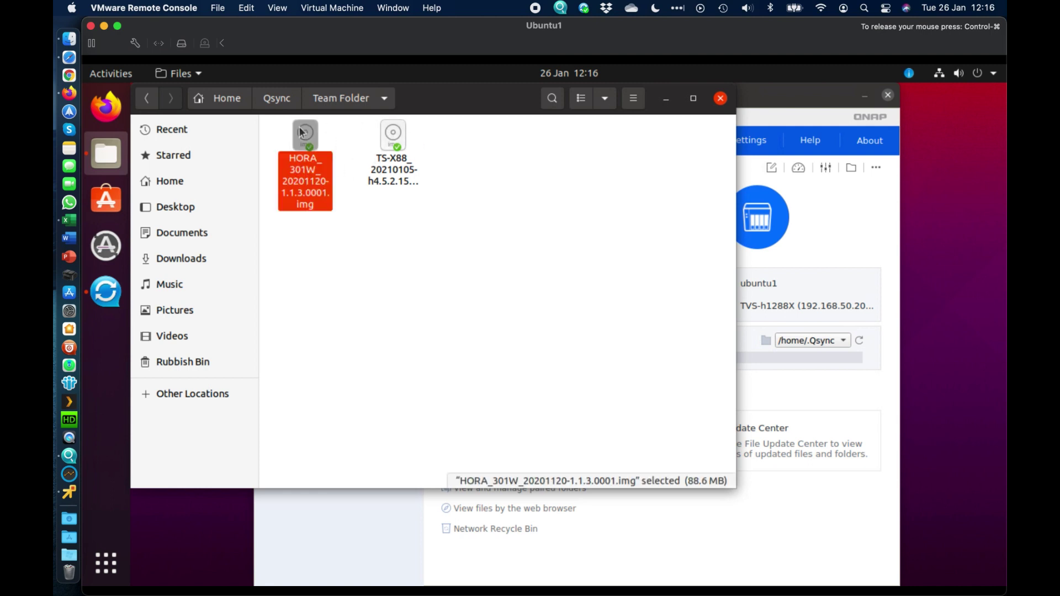
Step: Generate a Qsync share link for HORA_301W_20201120-1.1.3.0001.img and open its link settings
right_click(300, 127)
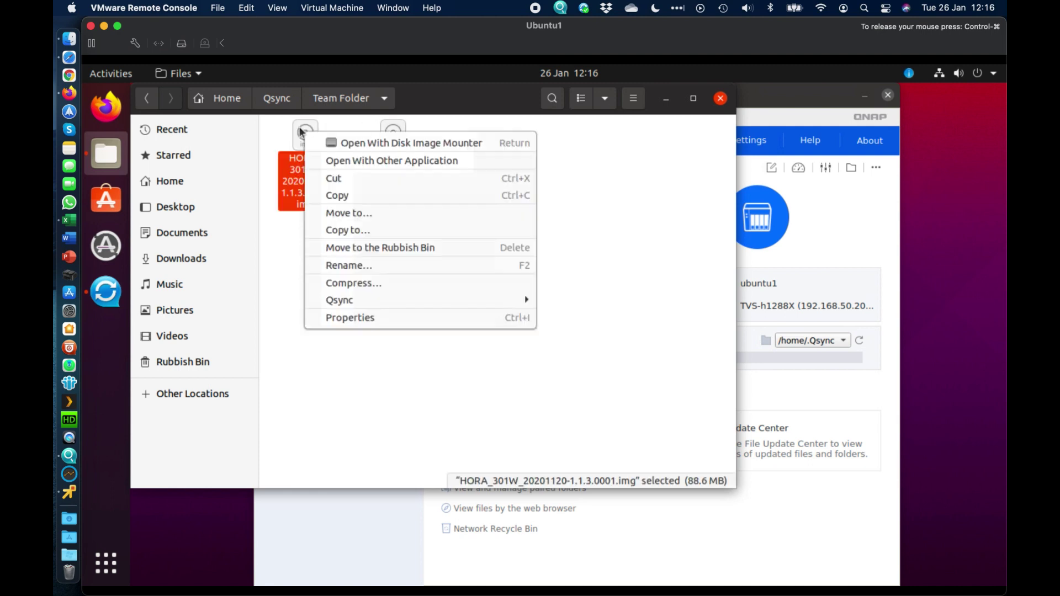
mouse_move(426, 301)
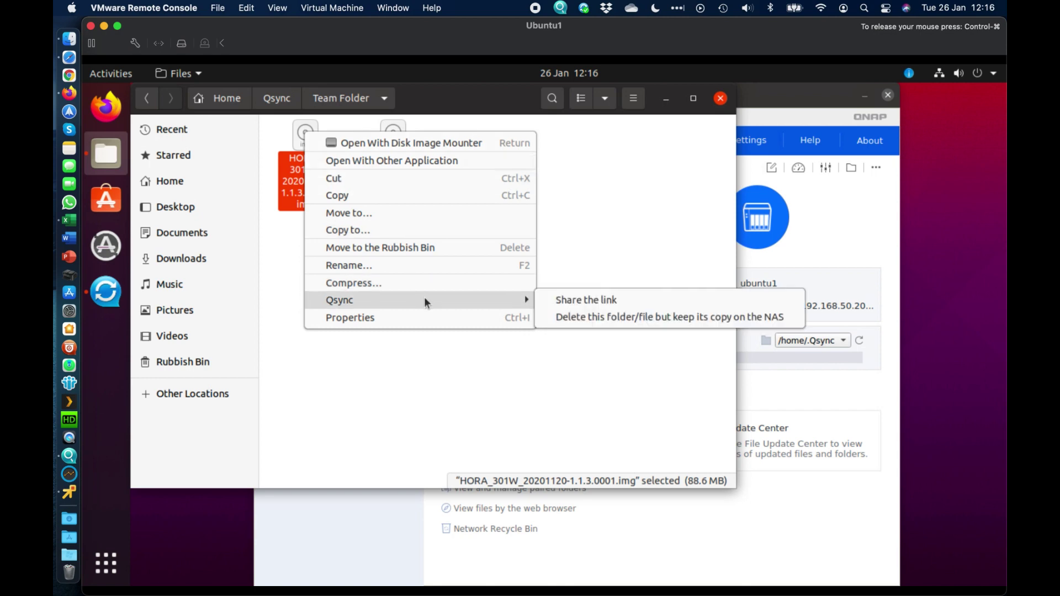
left_click(581, 300)
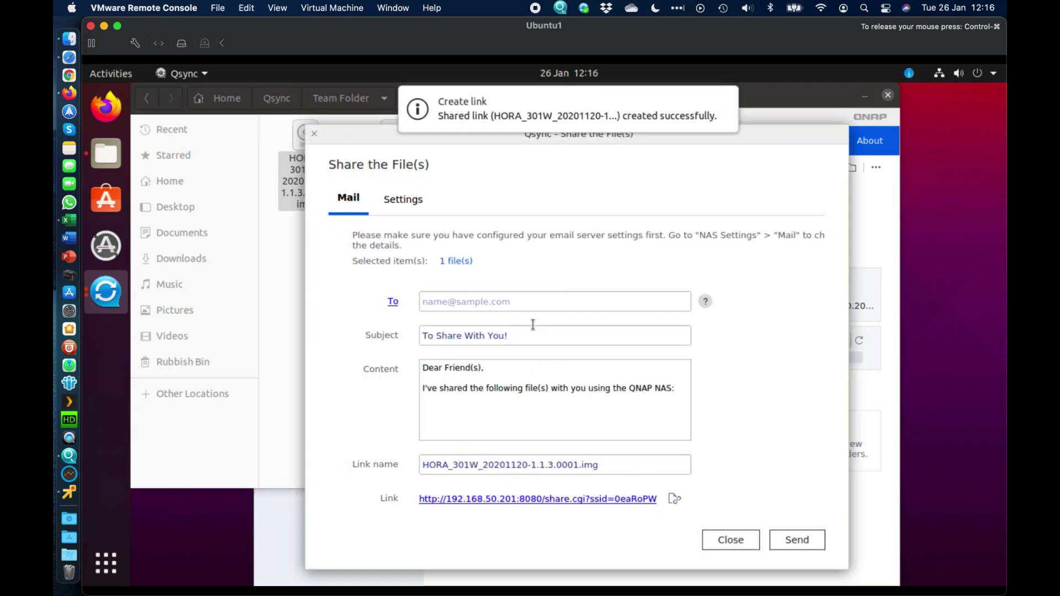
left_click(447, 292)
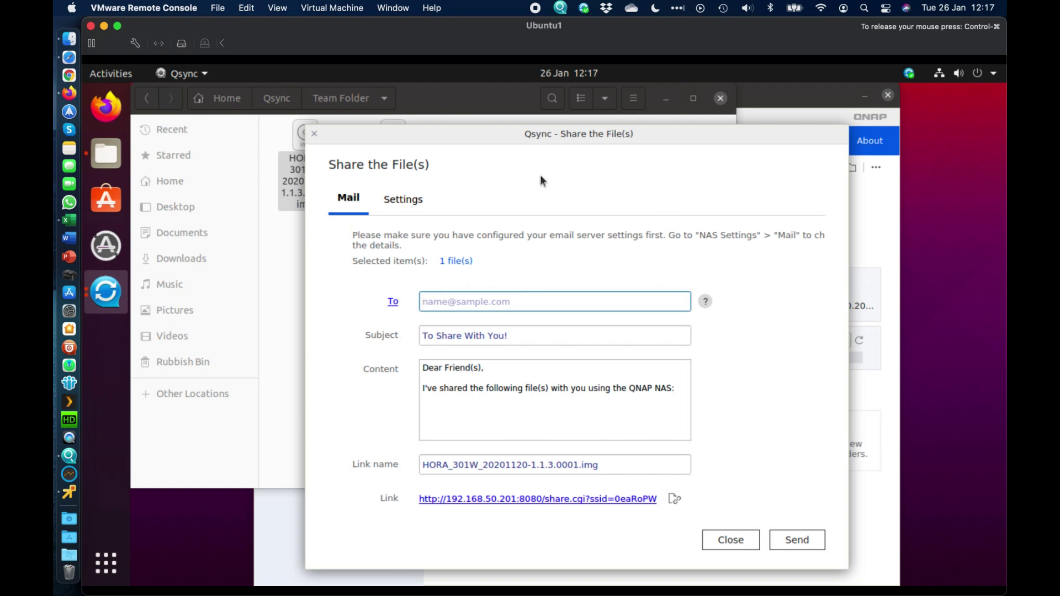
left_click(407, 199)
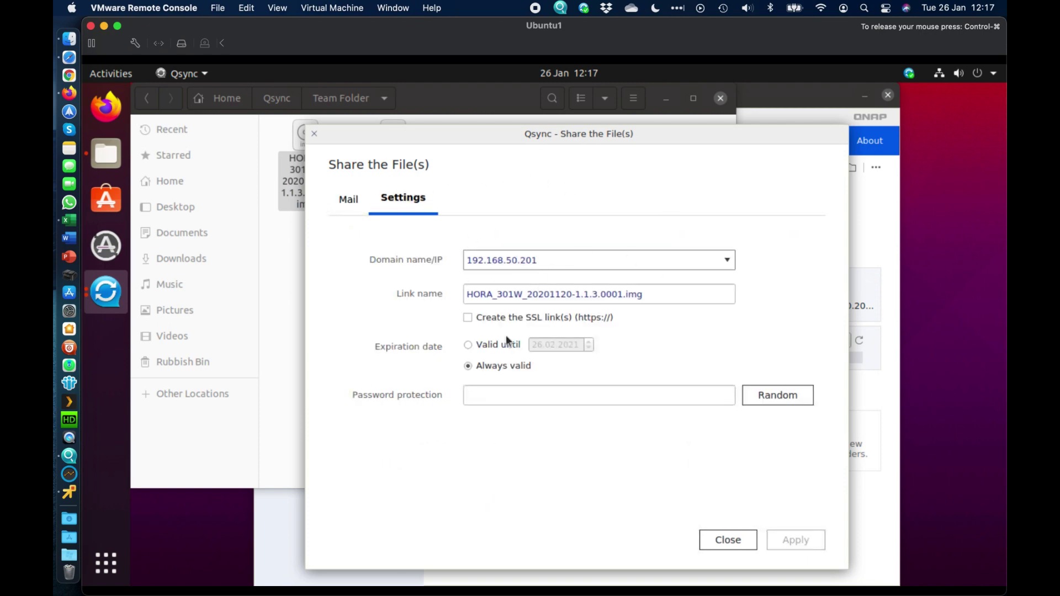
Step: Use 88.97.78.126 as the link address and set the link to expire on 27.01.2021
left_click(706, 256)
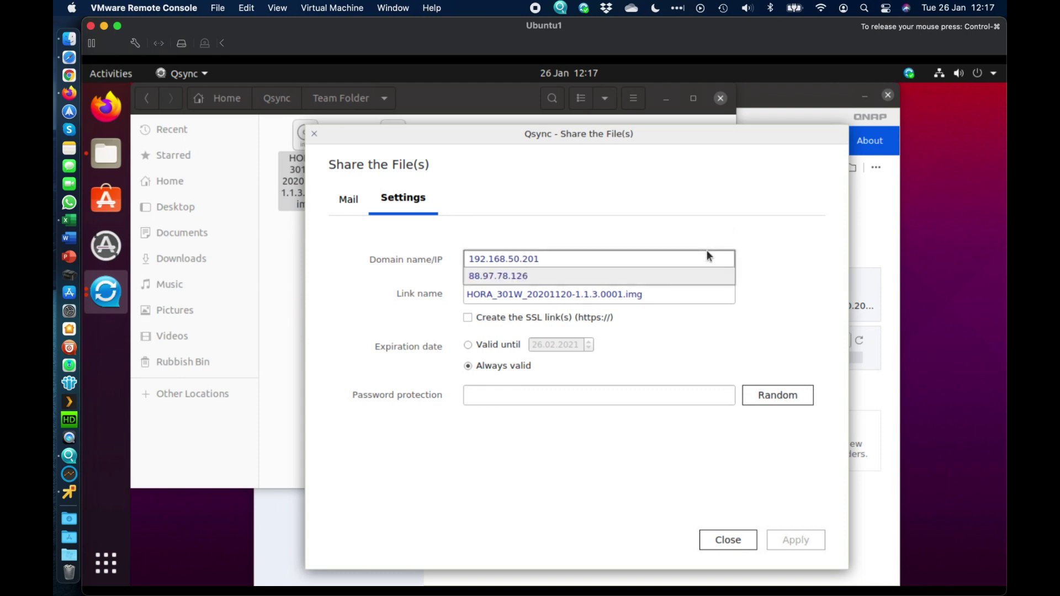
left_click(493, 275)
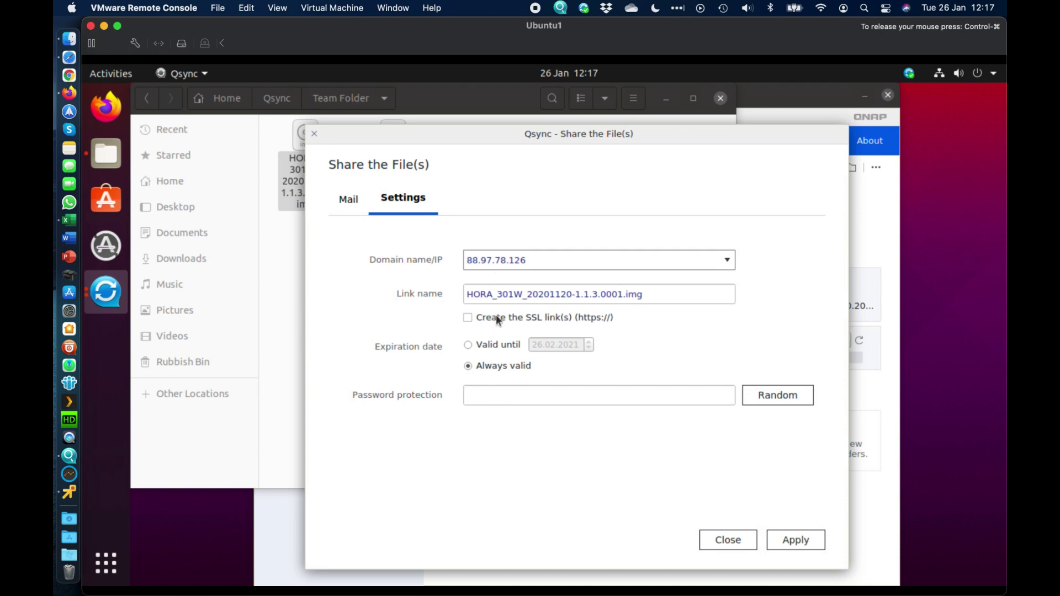
left_click(491, 344)
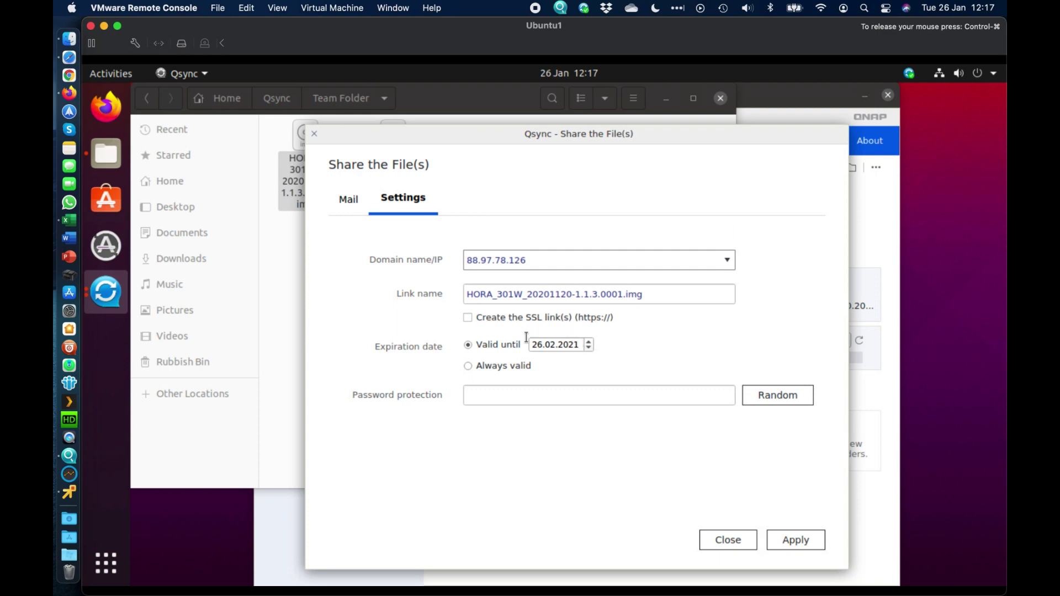
left_click(588, 341)
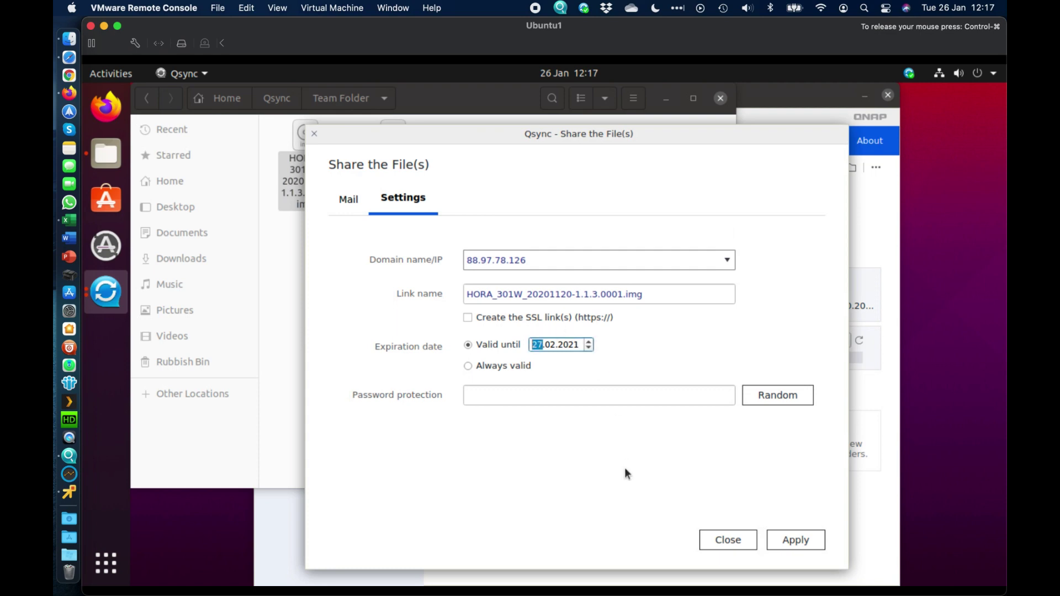
left_click(539, 344)
left_click(586, 346)
Step: Protect the share link with a password, apply the settings, and dismiss the confirmation
left_click(569, 396)
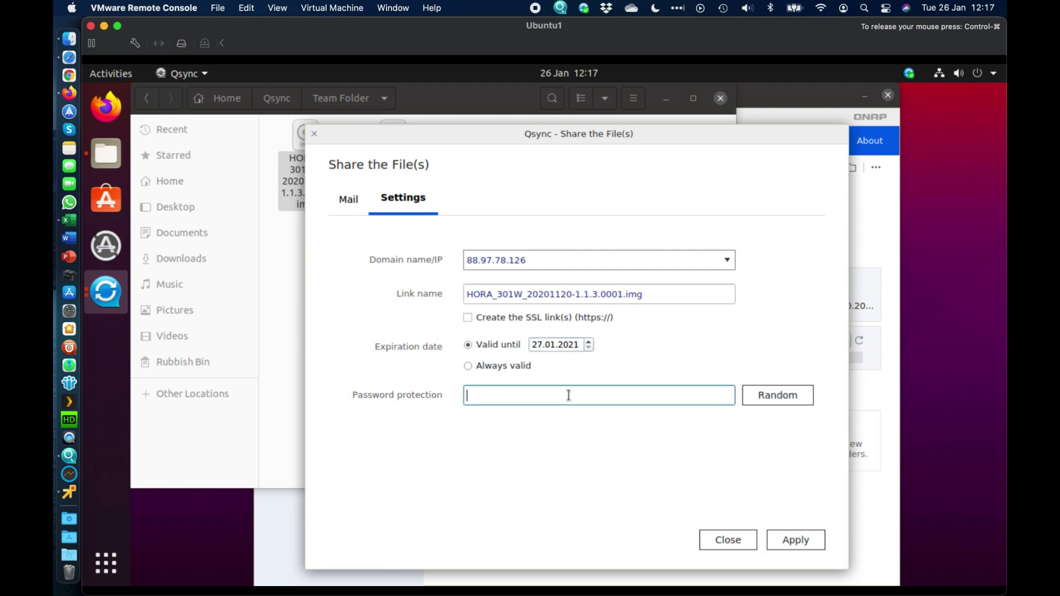
left_click(780, 540)
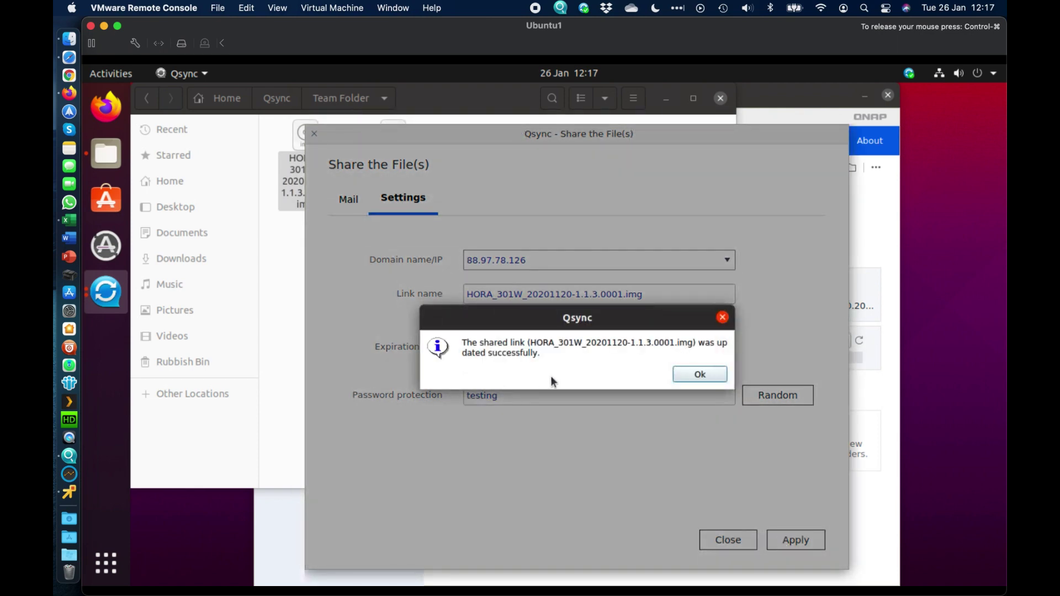
left_click(691, 373)
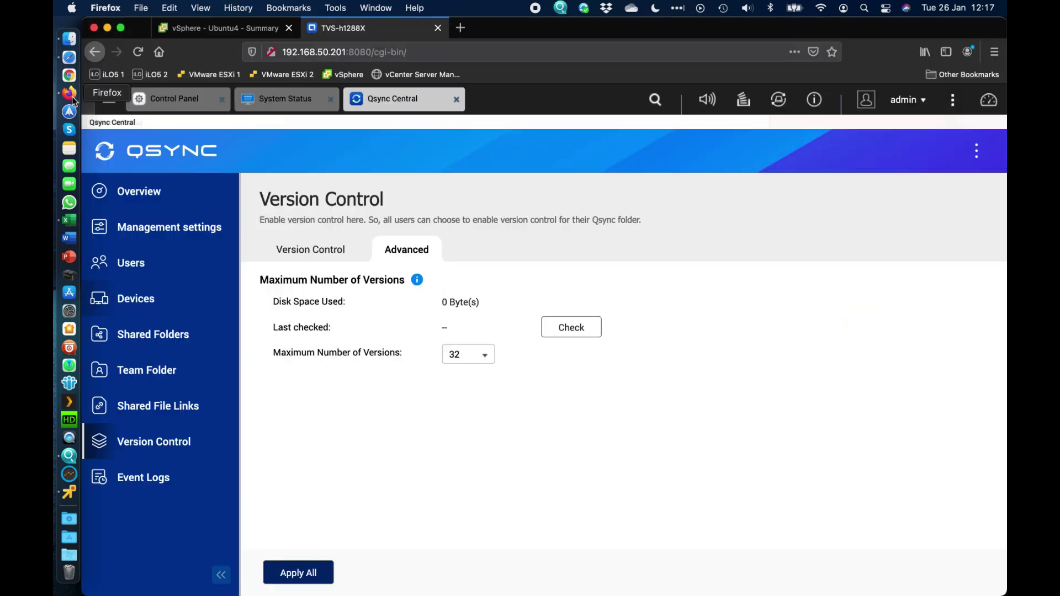
left_click(69, 93)
Step: List the shared file links belonging to the first Ubuntu user in Qsync Central
left_click(153, 408)
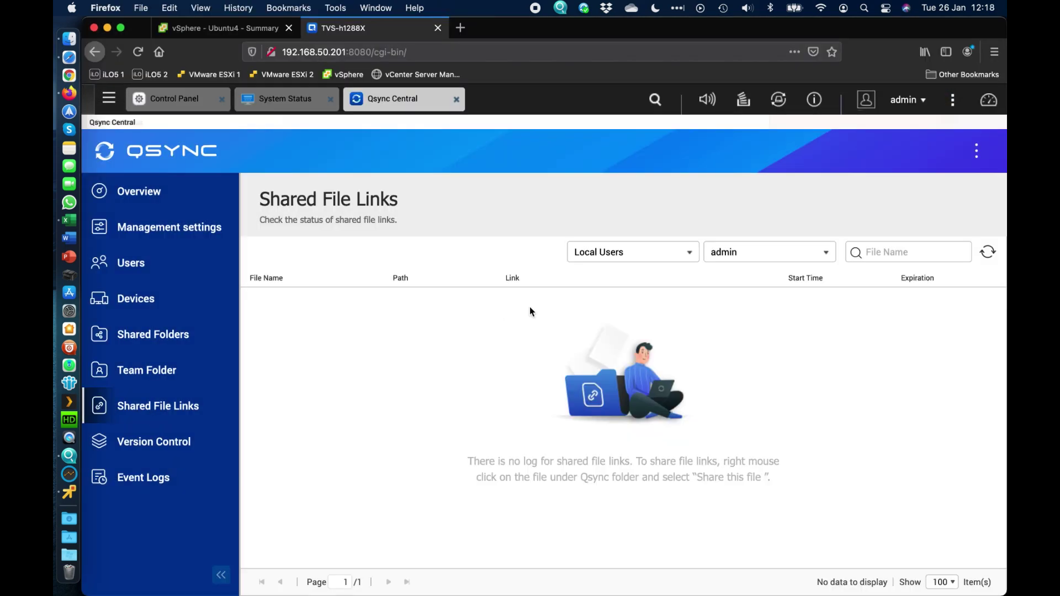
left_click(772, 250)
left_click(829, 256)
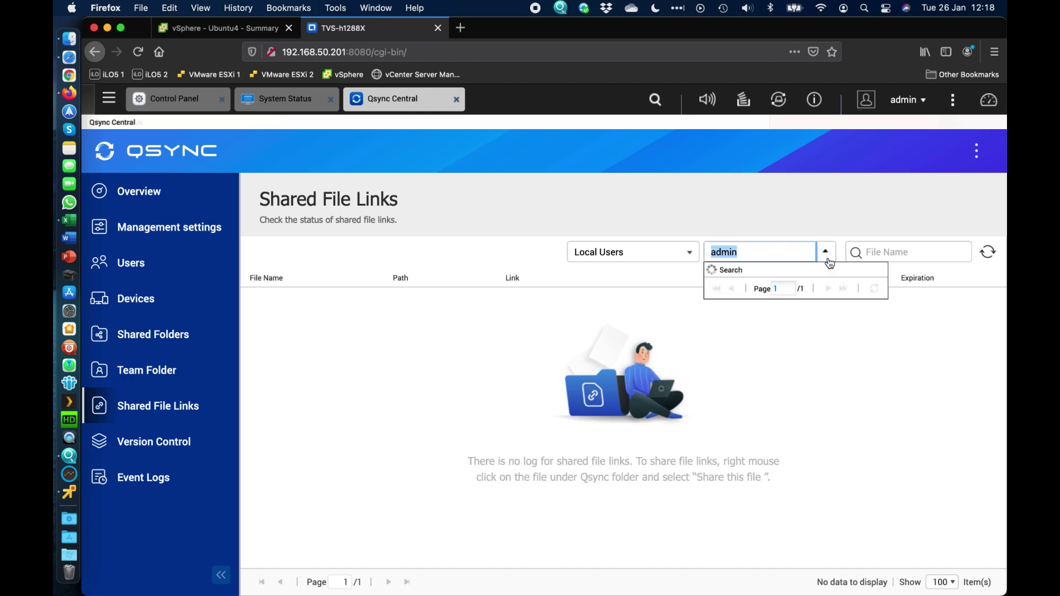
left_click(729, 337)
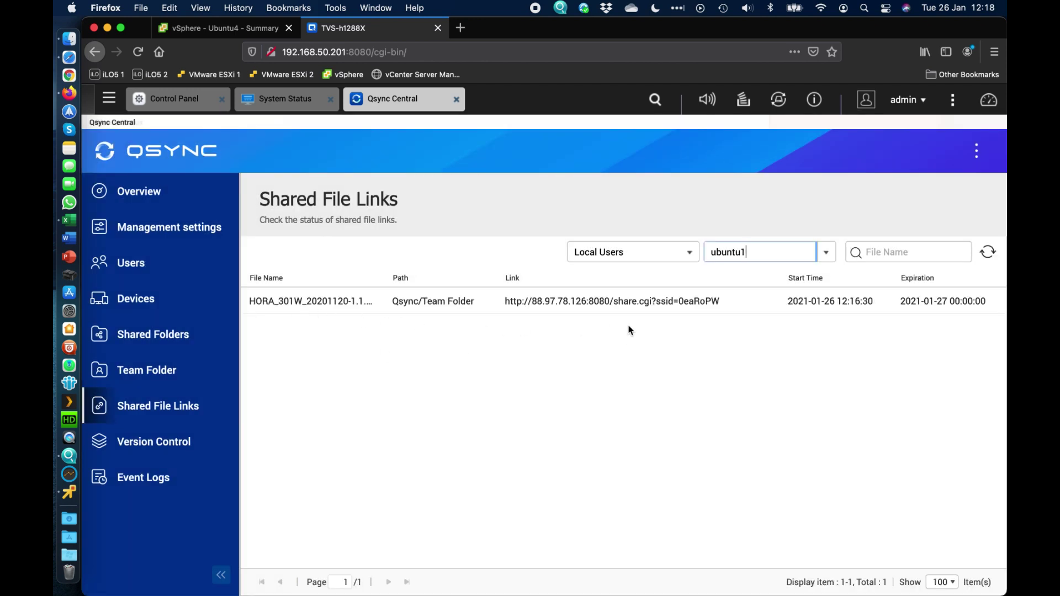
Step: Inspect the Team Folder file's share URL, expiring 2021-01-27, then return to the Overview
left_click(800, 304)
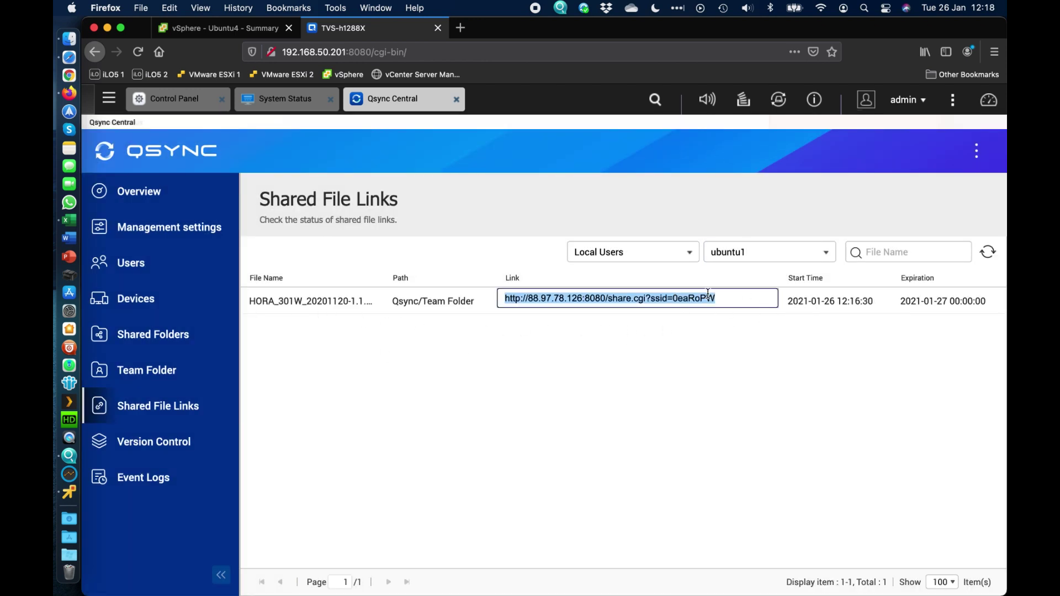
left_click(449, 302)
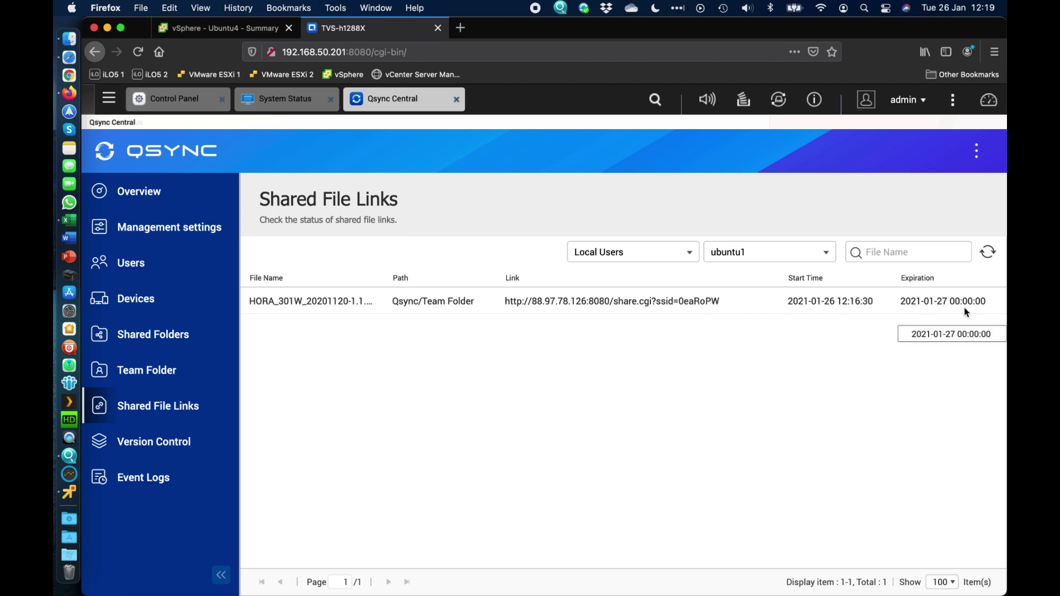
left_click(668, 304)
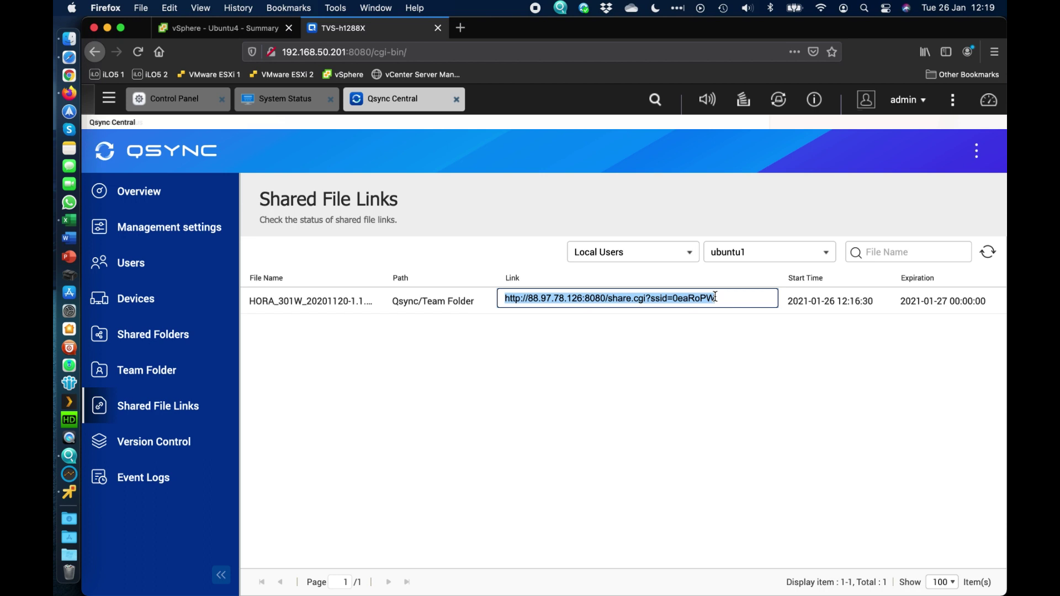
left_click(524, 394)
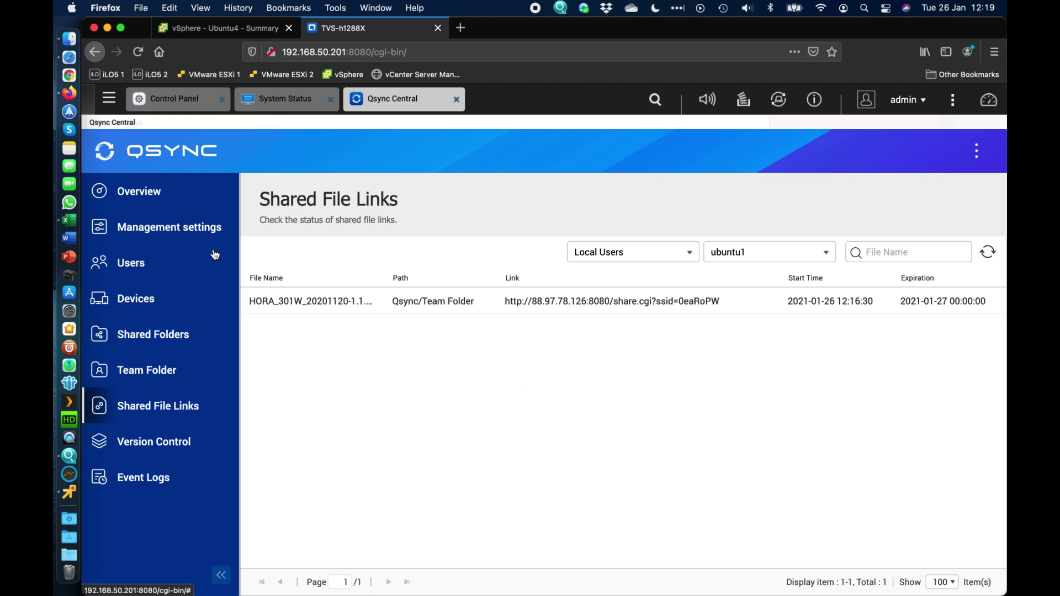
left_click(132, 196)
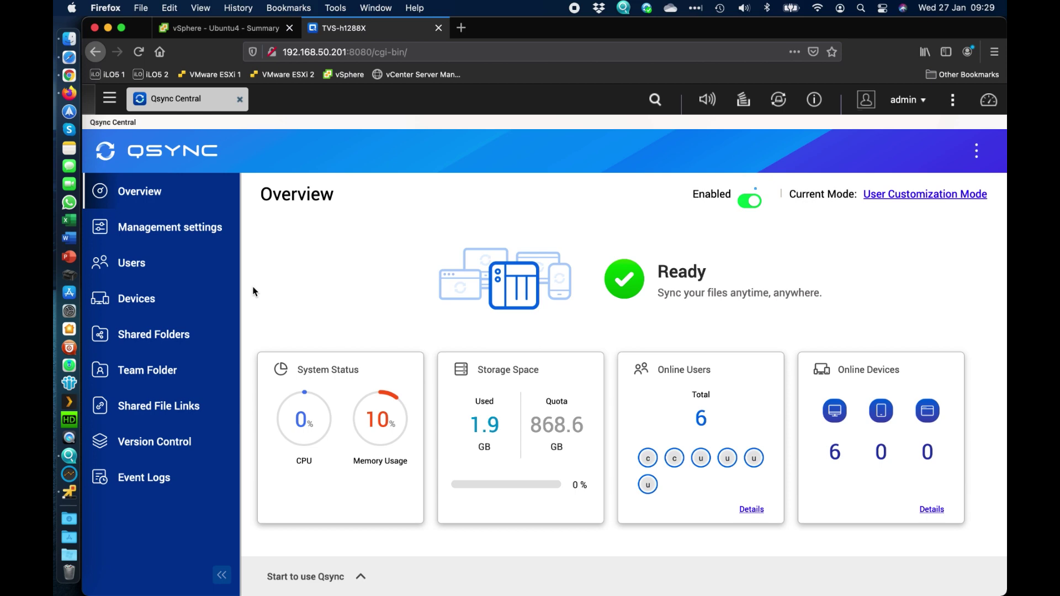
left_click(69, 493)
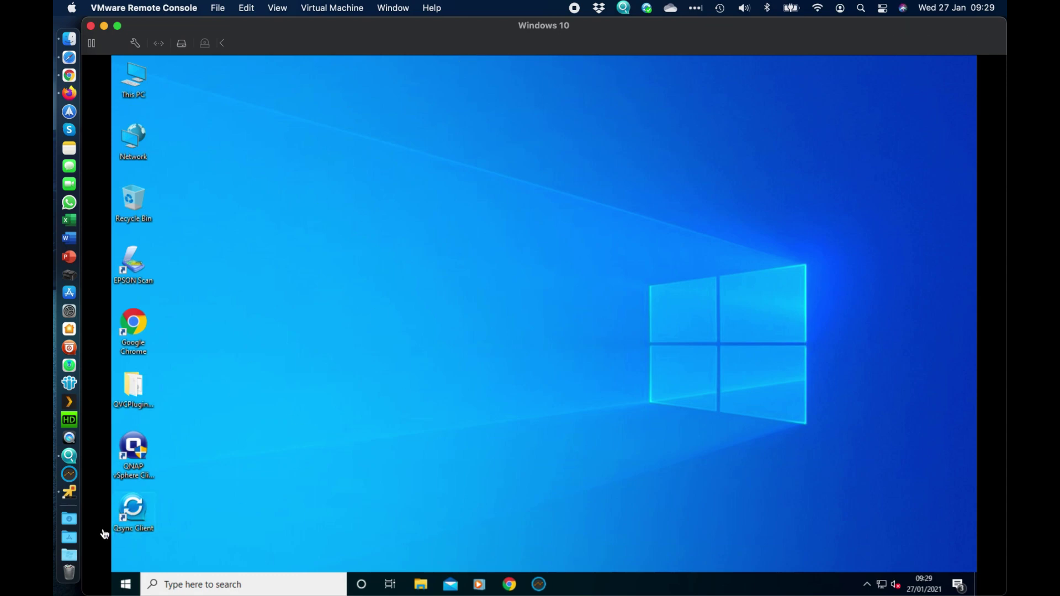
Step: On Windows 10, open the main Qsync window showing LAN connection to TVS-h1288X, all files up to date
left_click(867, 584)
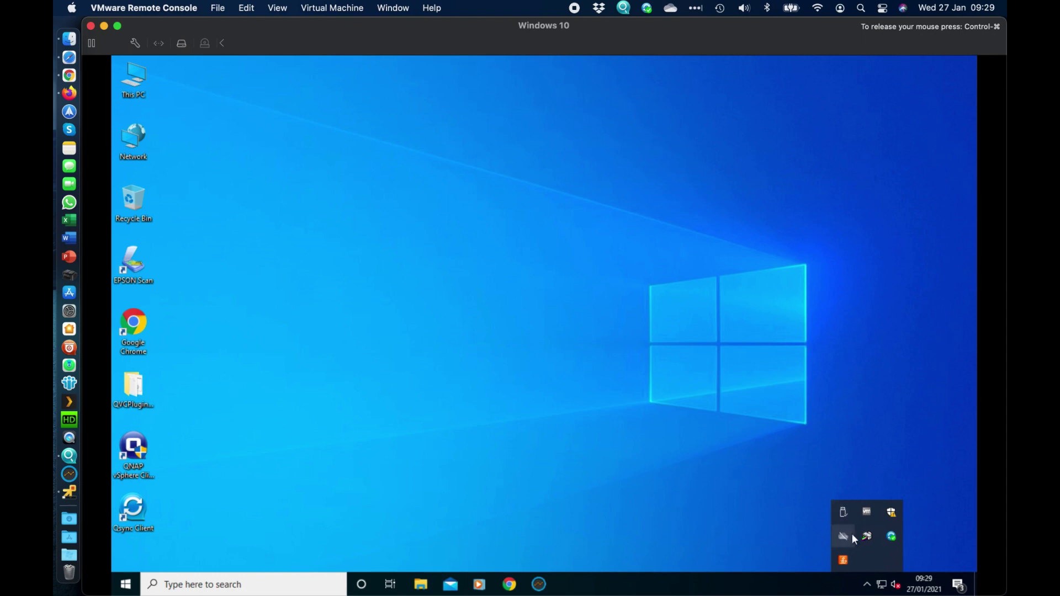
left_click(892, 537)
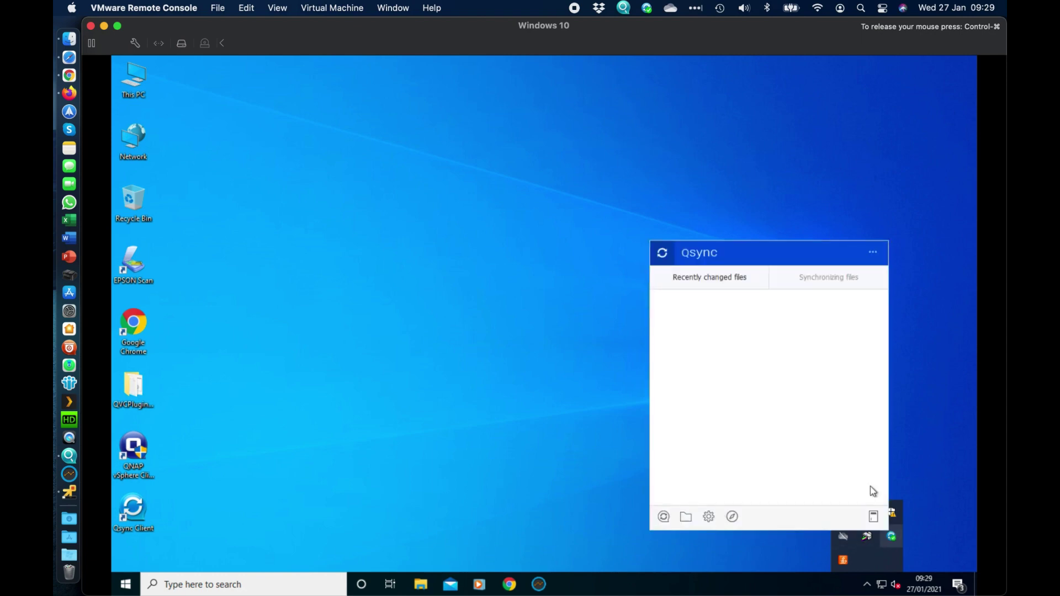
left_click(665, 519)
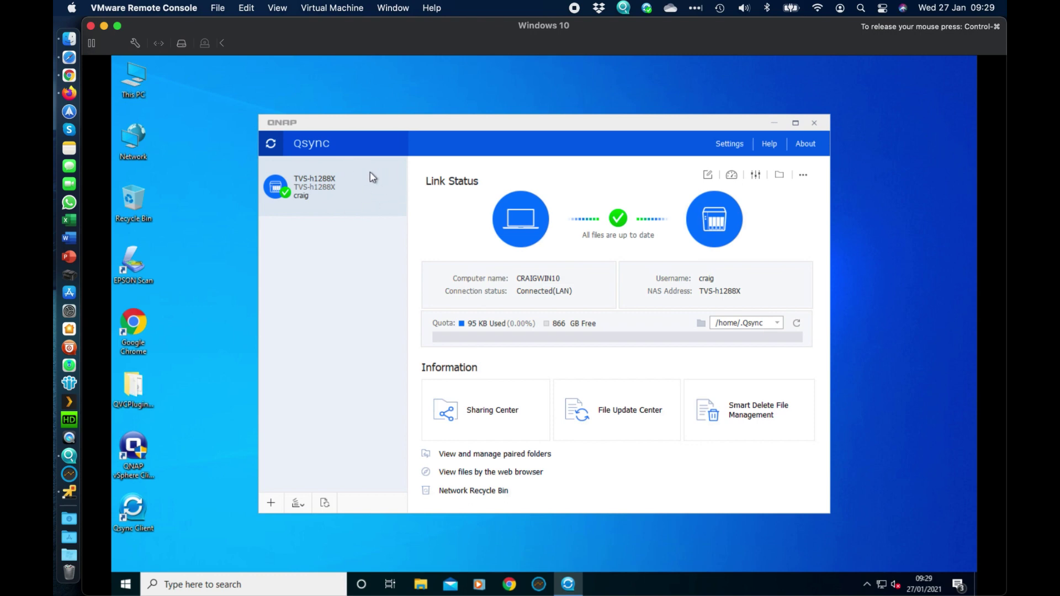
Step: In File Explorer, create a new folder named Test inside the Qsync folder
double_click(134, 88)
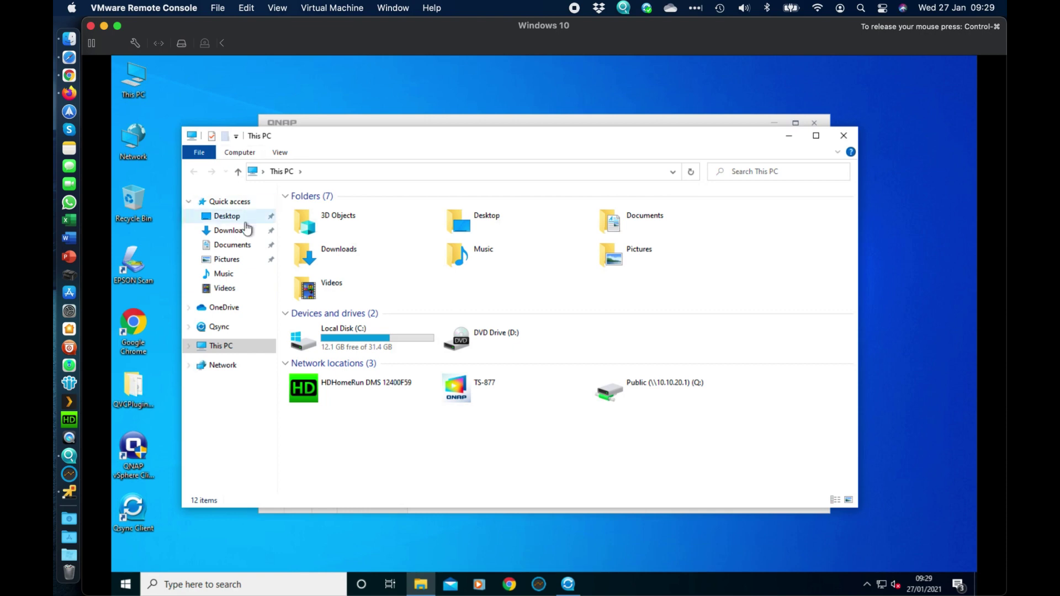
left_click(228, 327)
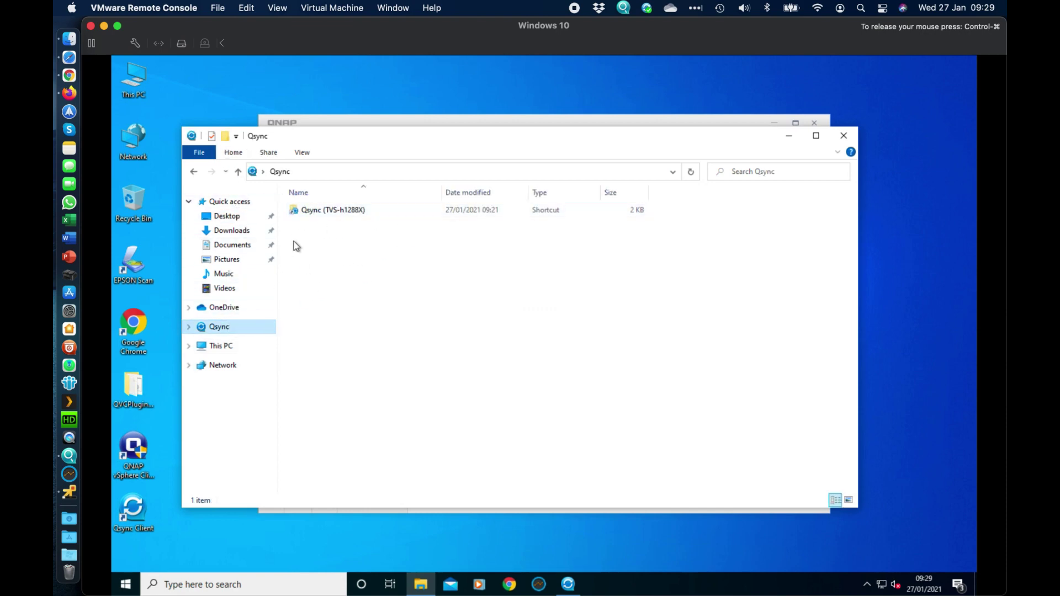
left_click(318, 279)
right_click(317, 278)
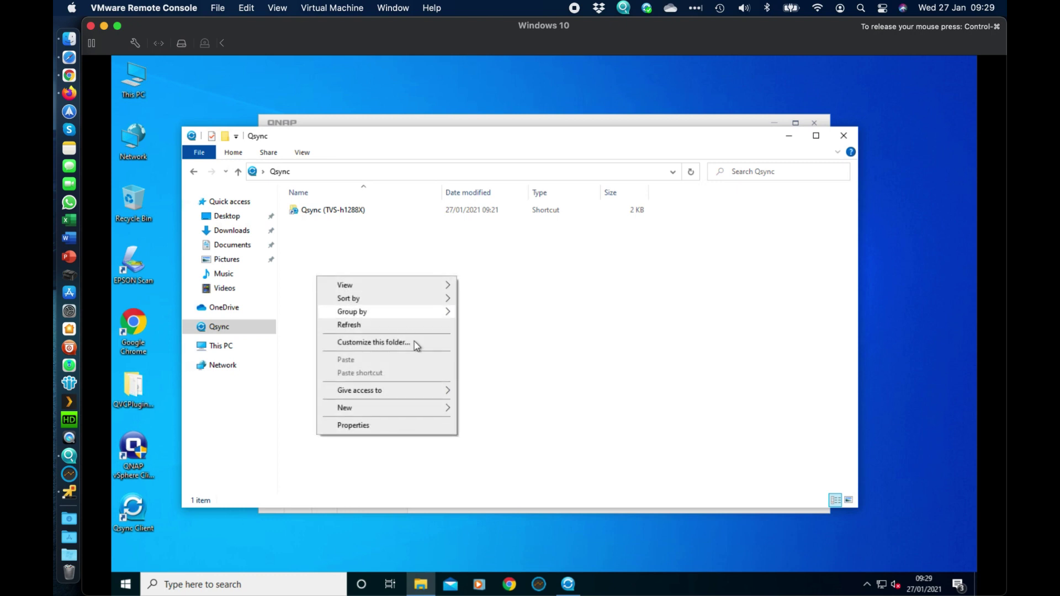
mouse_move(419, 408)
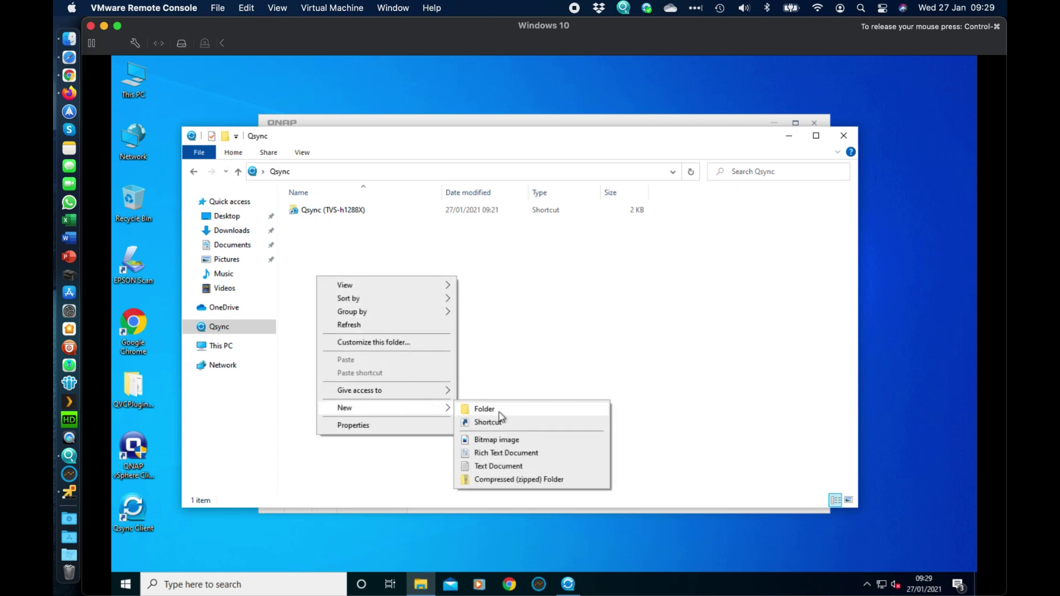
left_click(500, 413)
type("Test")
key("Return")
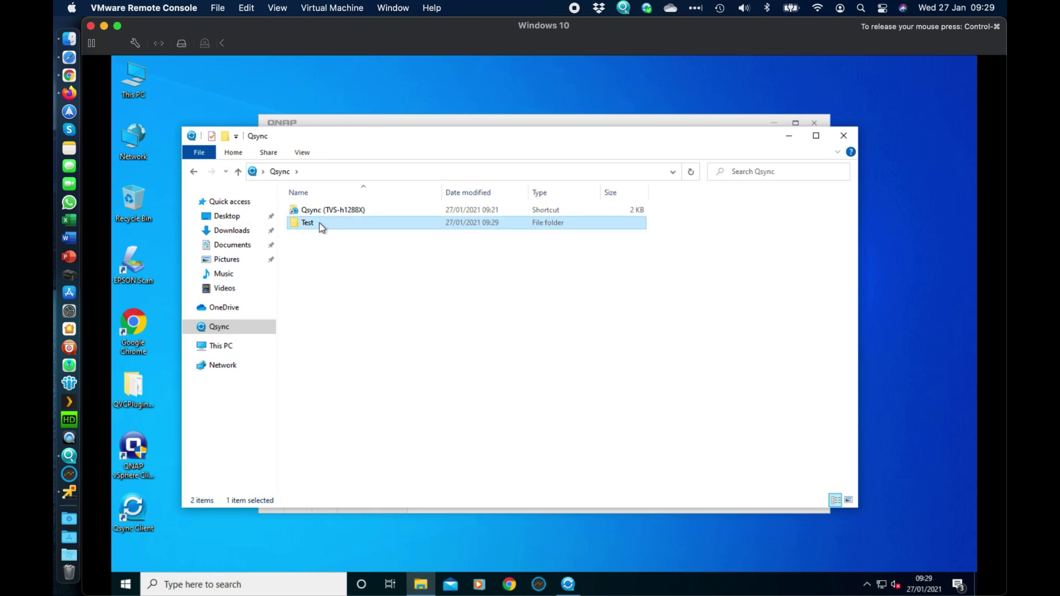
Step: Check the Test folder's context menu, dismiss it, and bring the Qsync window to the front
right_click(320, 227)
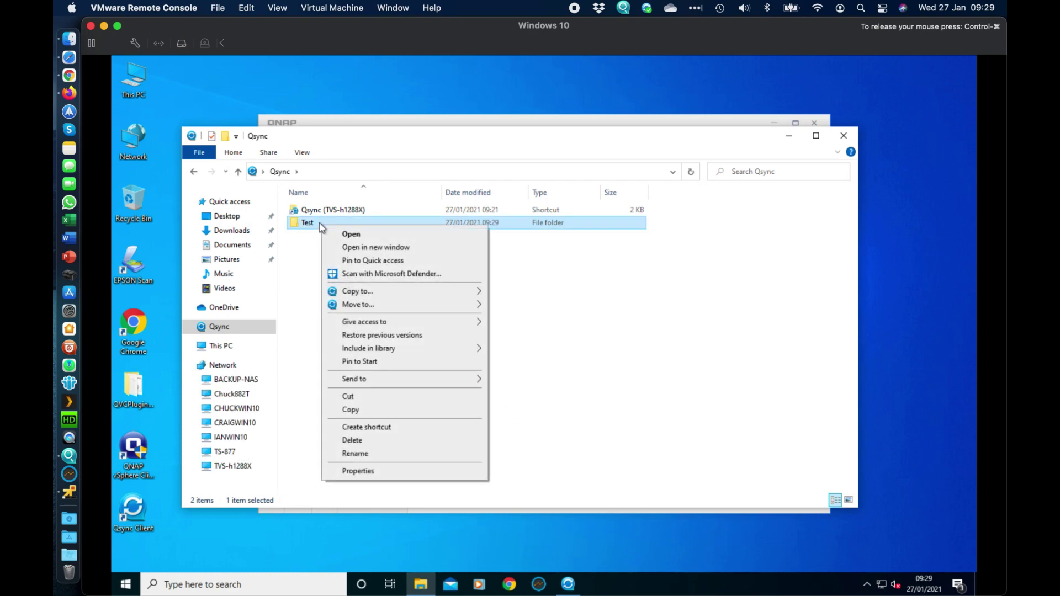
mouse_move(427, 307)
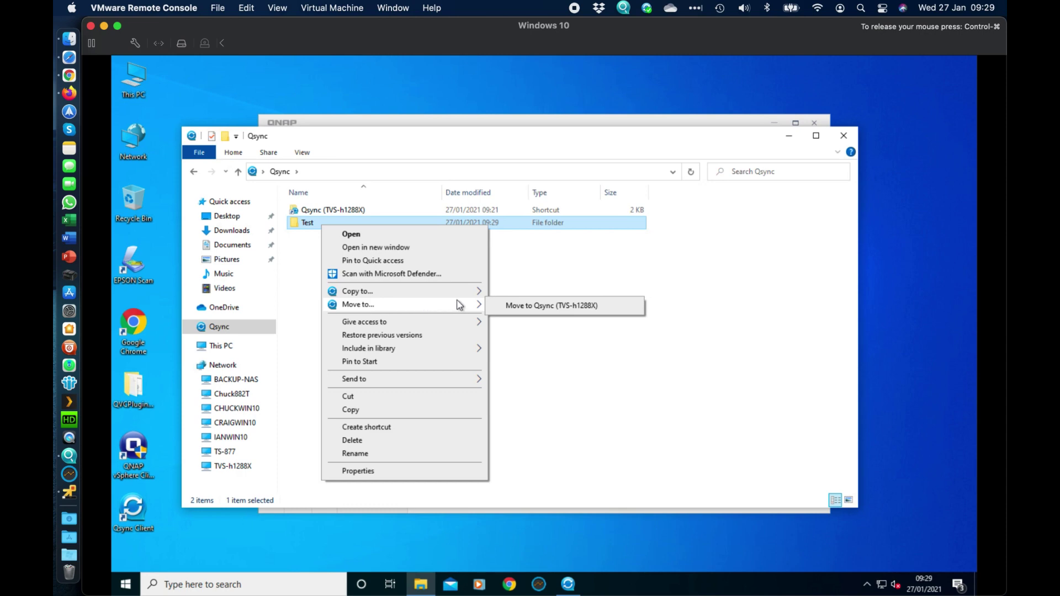
mouse_move(432, 286)
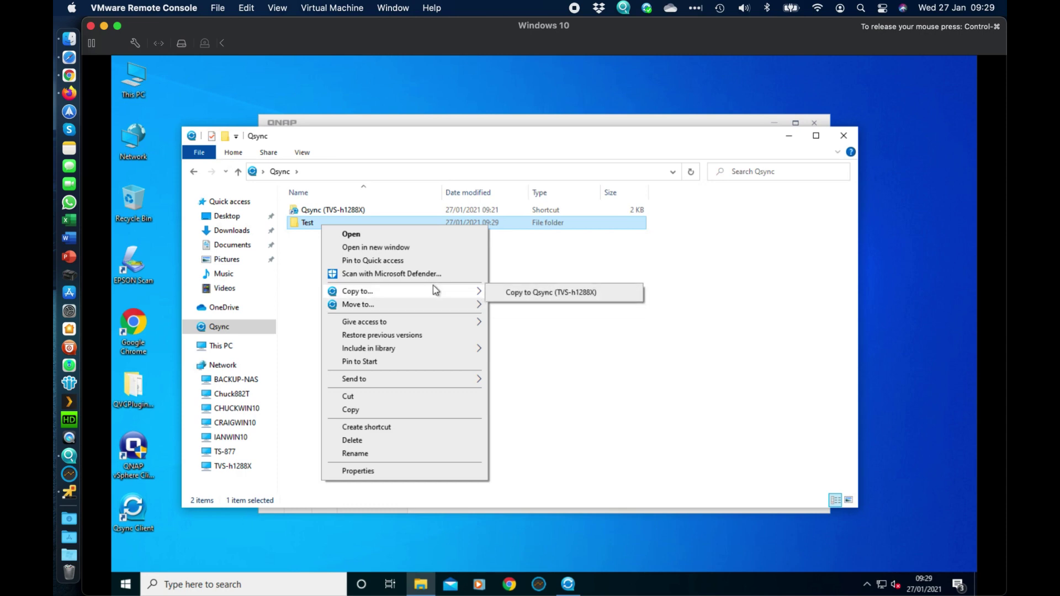
left_click(632, 265)
left_click(697, 121)
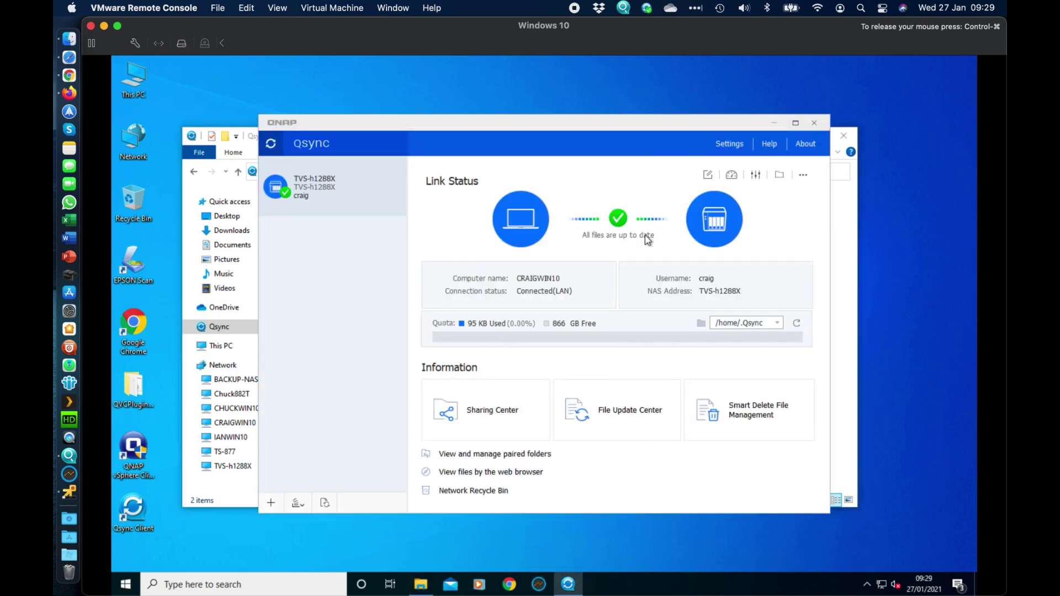
Step: Run the Qsync connection test (no errors, 40.23 MB/s up, 85.44 MB/s down), then return to Qsync Central
left_click(731, 176)
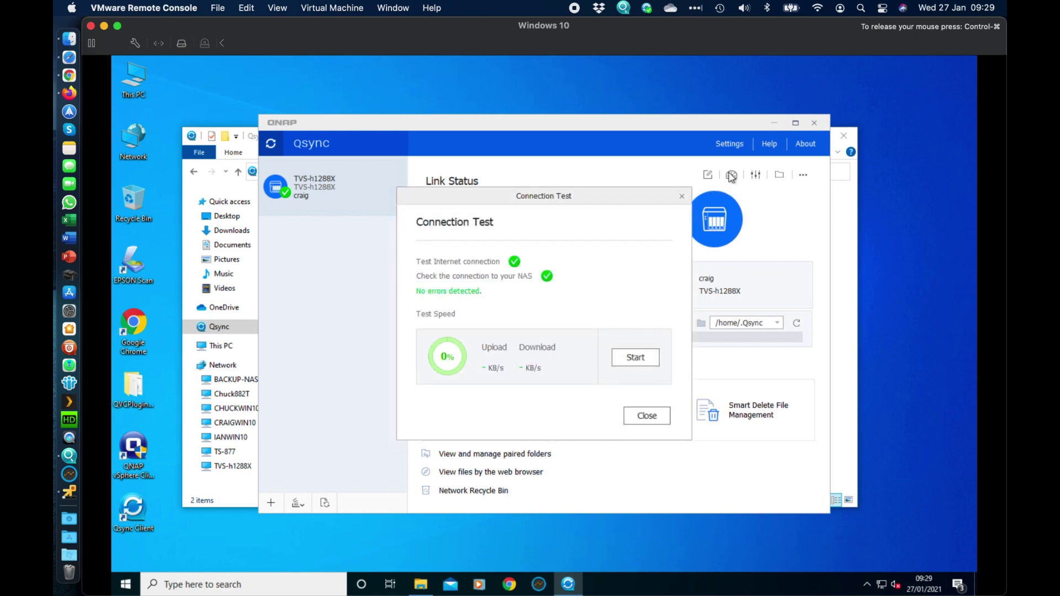
left_click(627, 358)
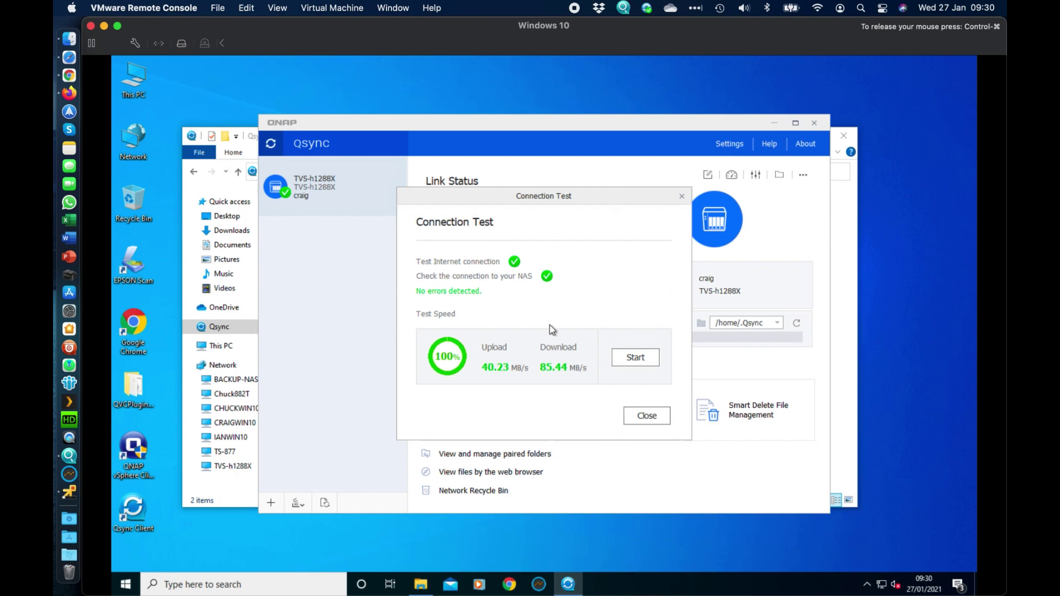
left_click(648, 418)
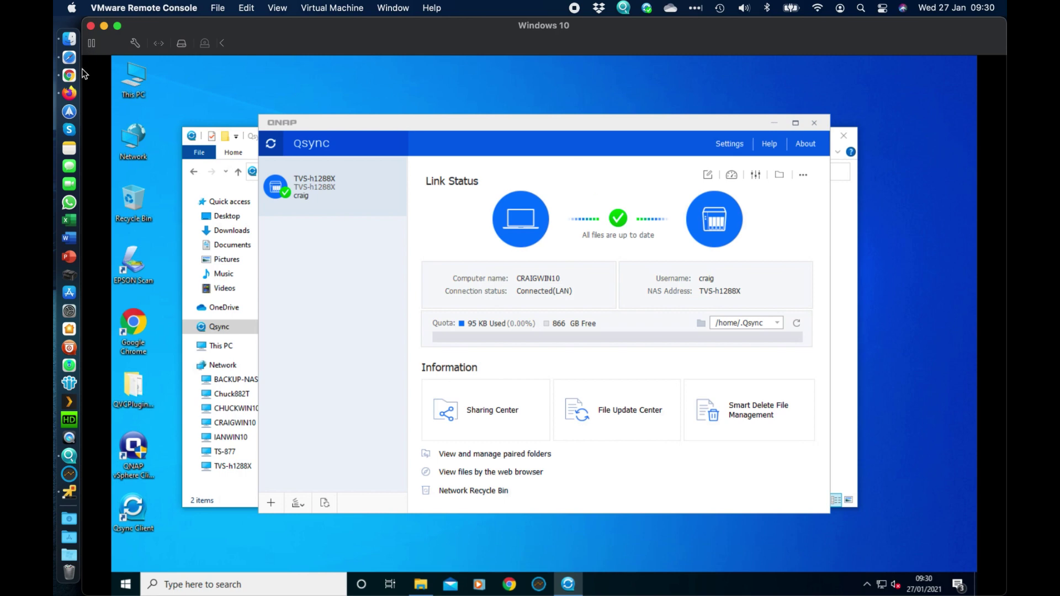
left_click(69, 93)
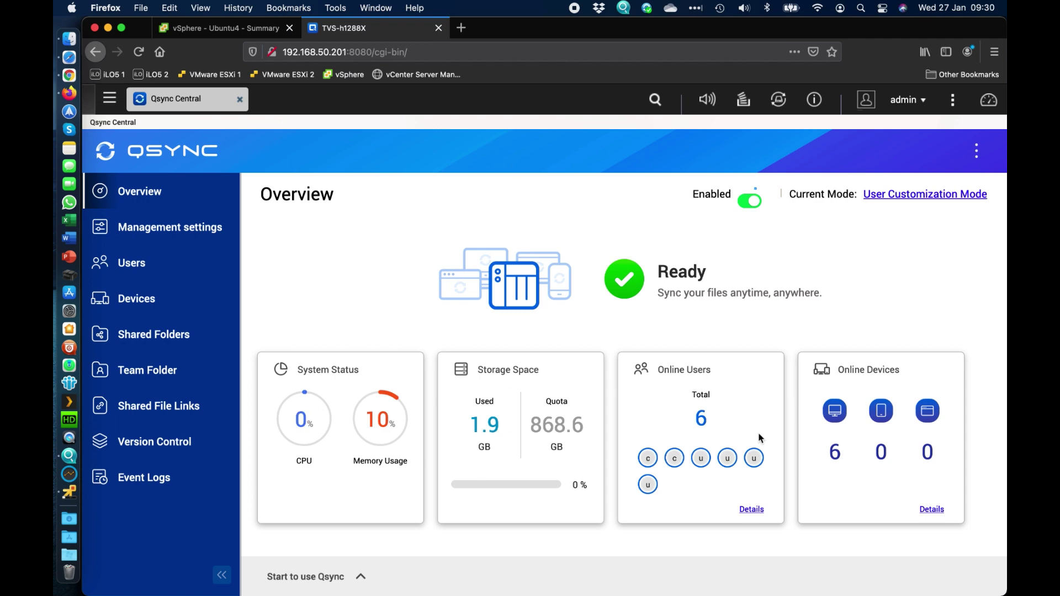